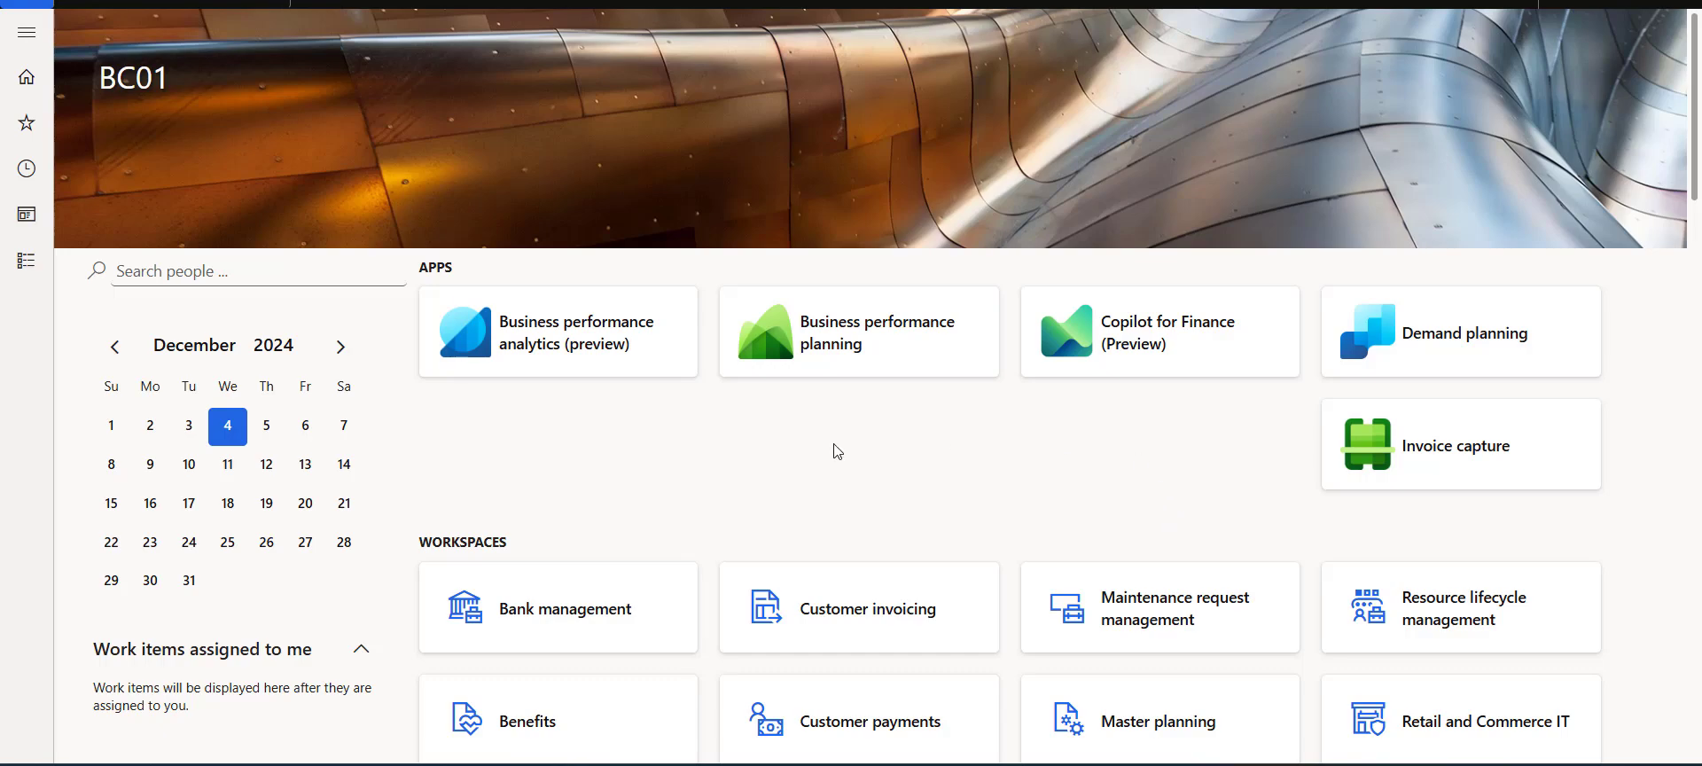
Open the customer transactions of Walmart HeadOffice from All customers and show only Open transactions.
left_click(40, 285)
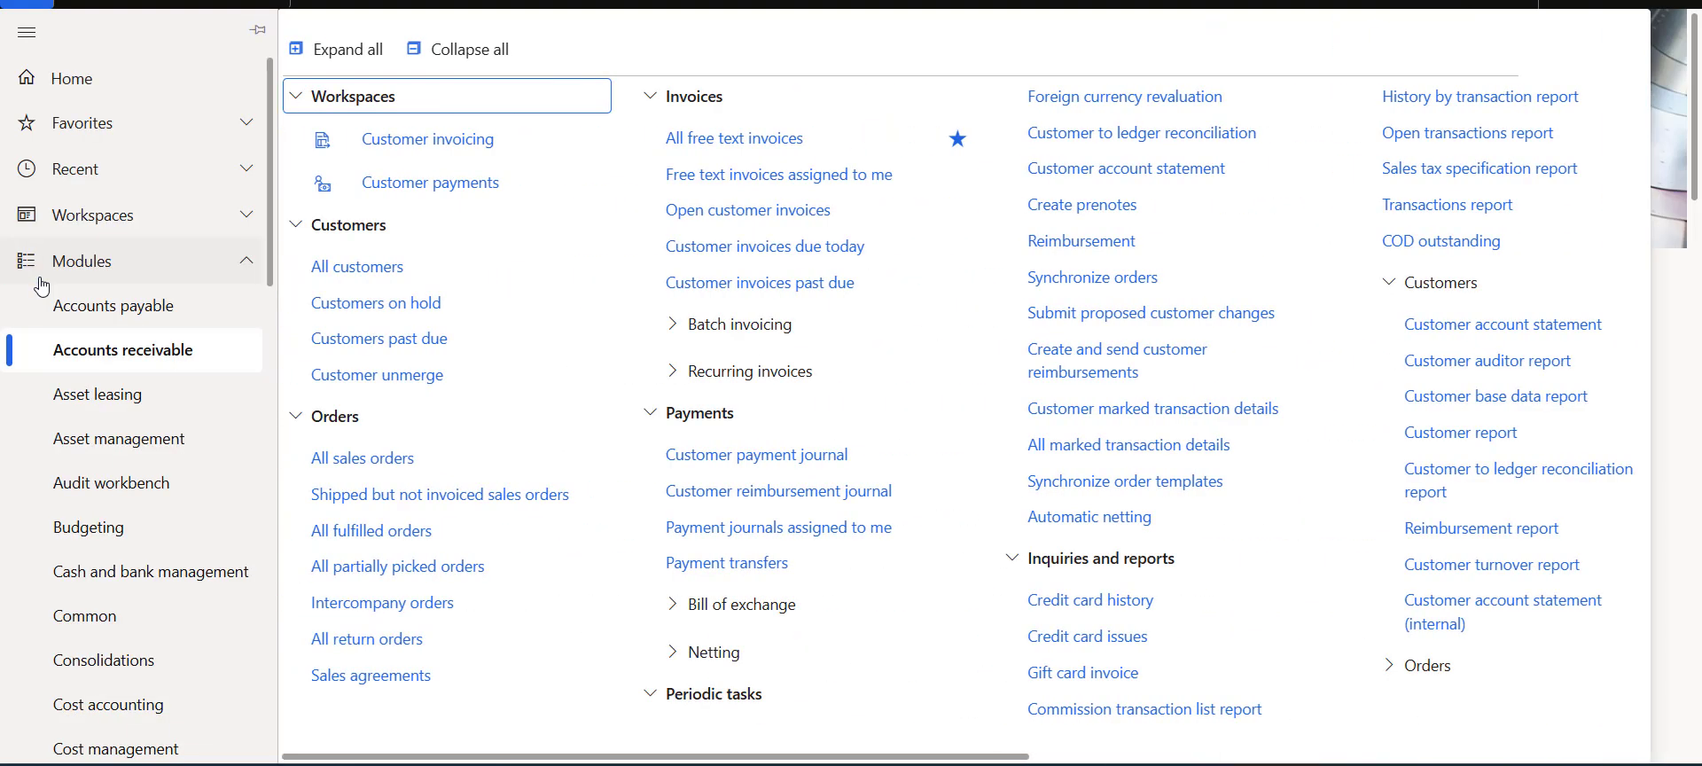
left_click(382, 267)
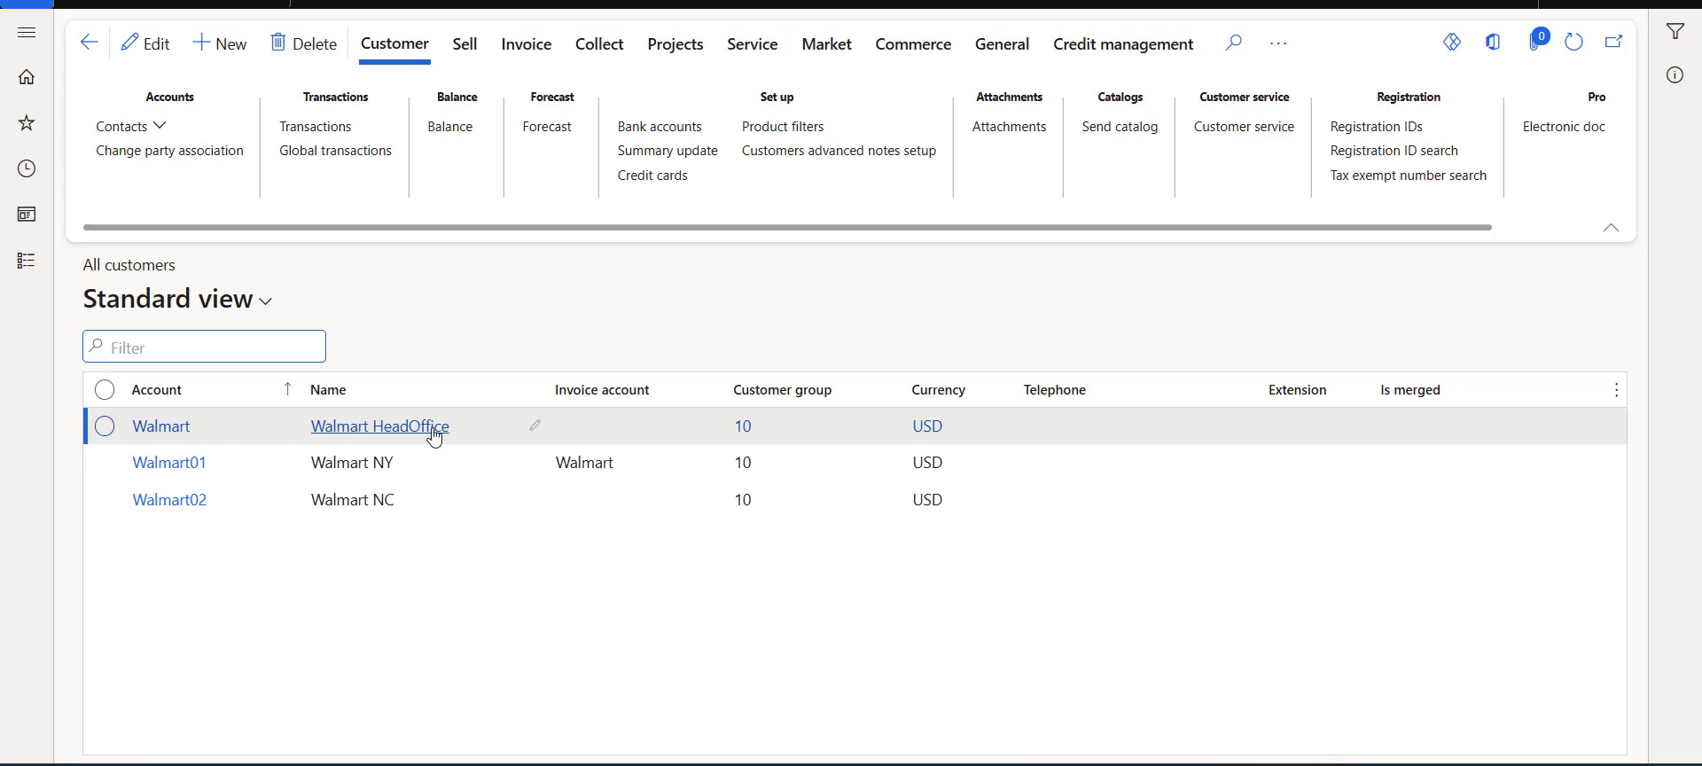
left_click(367, 134)
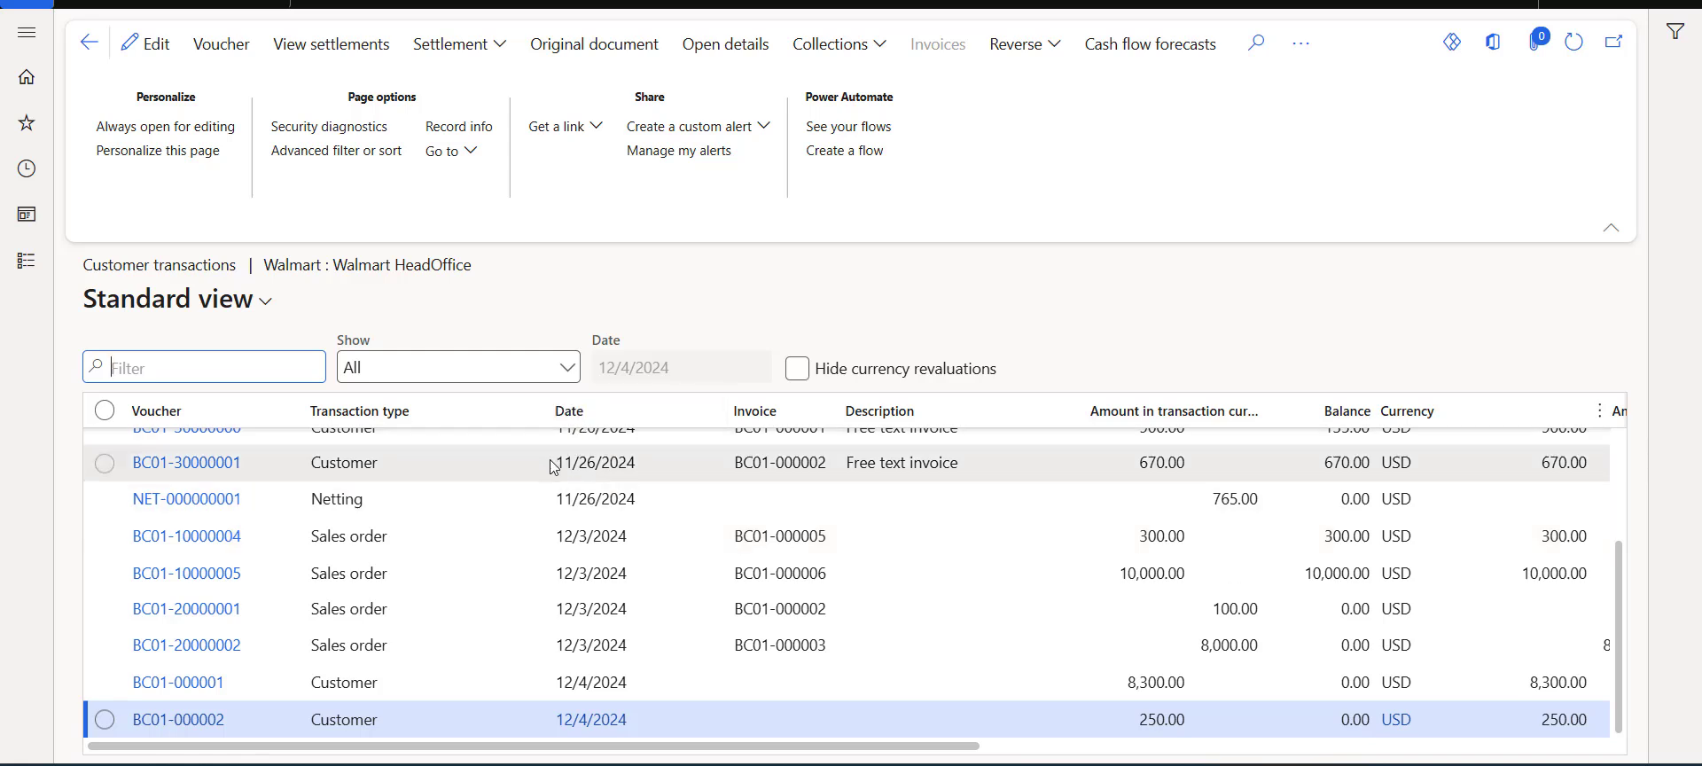
left_click(572, 376)
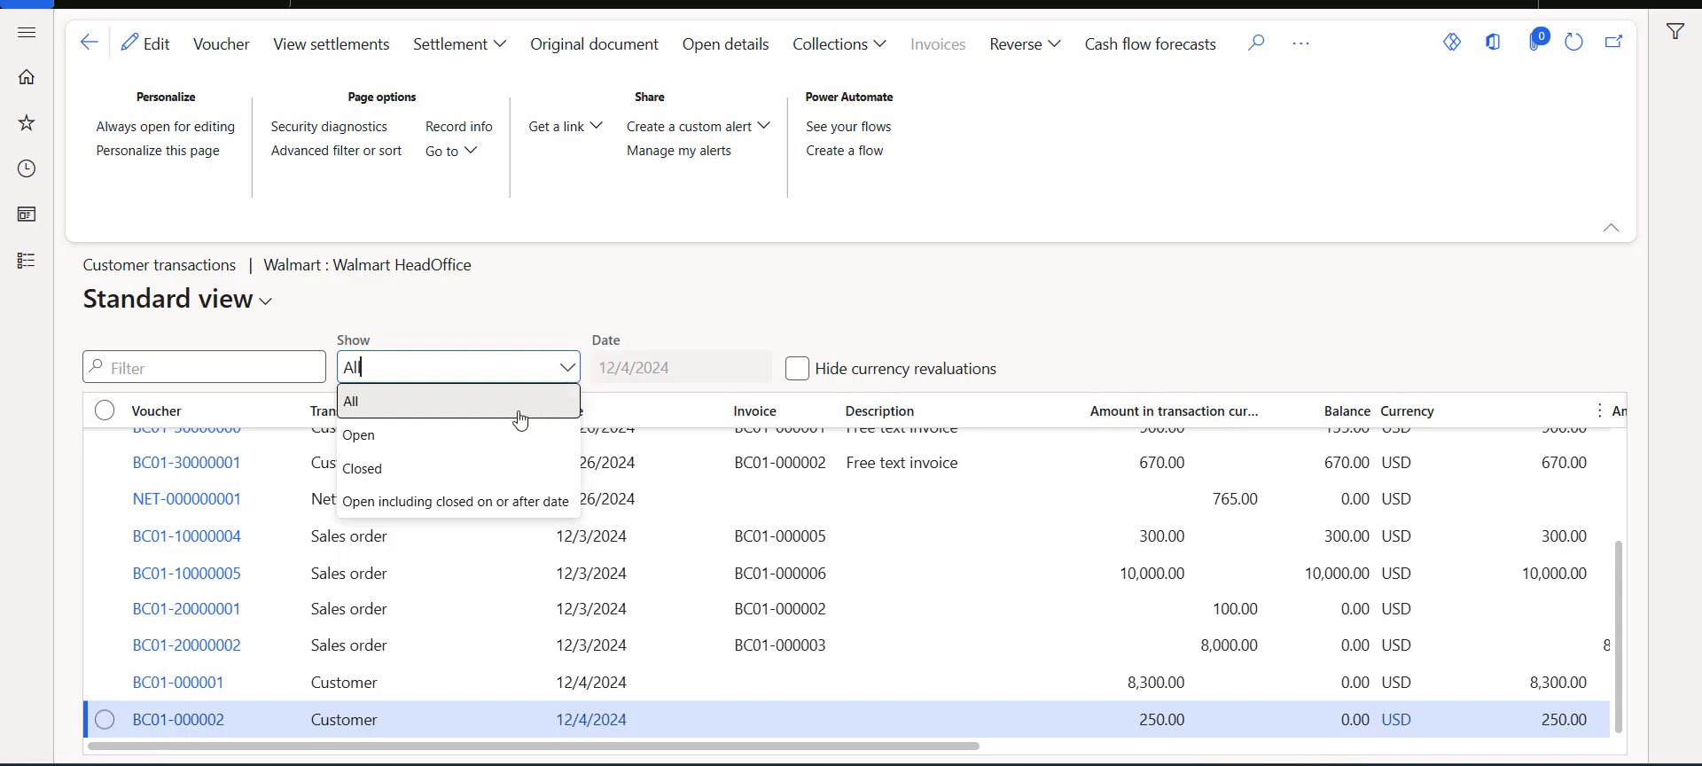
left_click(499, 437)
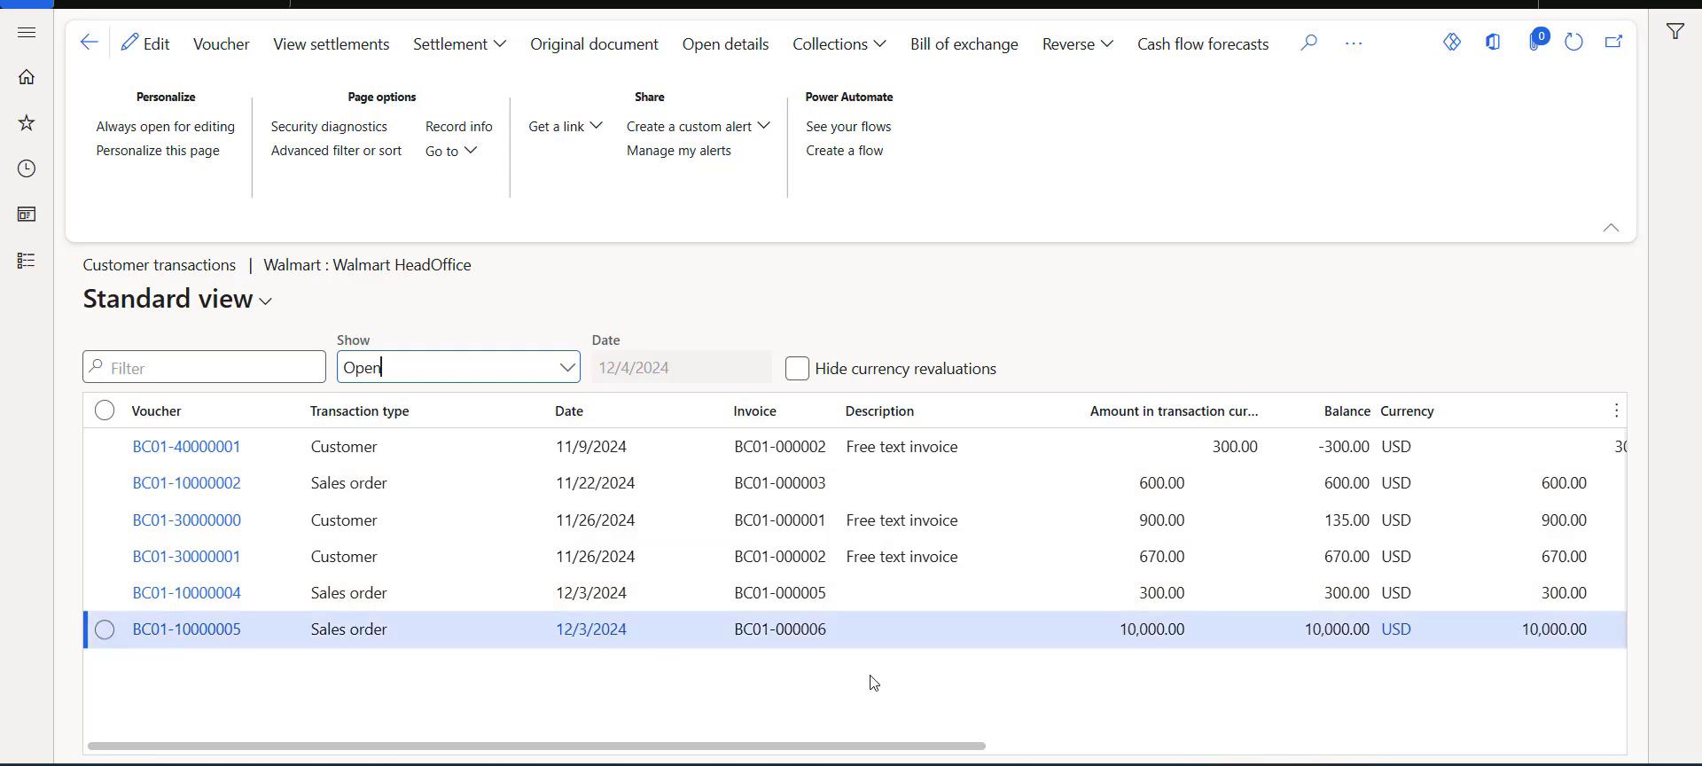
Select the -300.00 credit transaction and open Settle transactions to review the open invoices, then cancel.
left_click(927, 521)
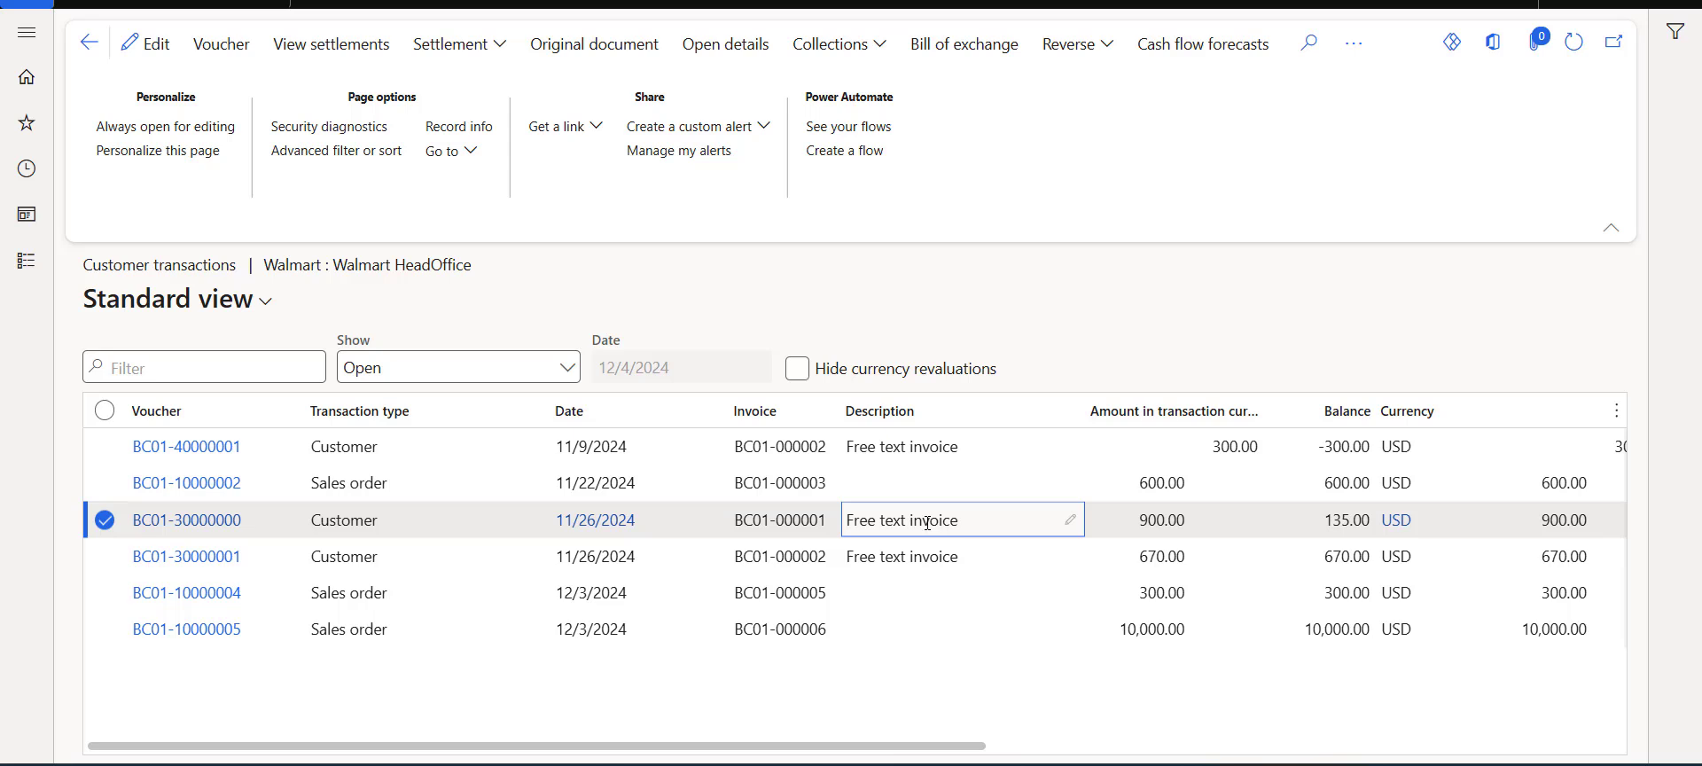
left_click(895, 628)
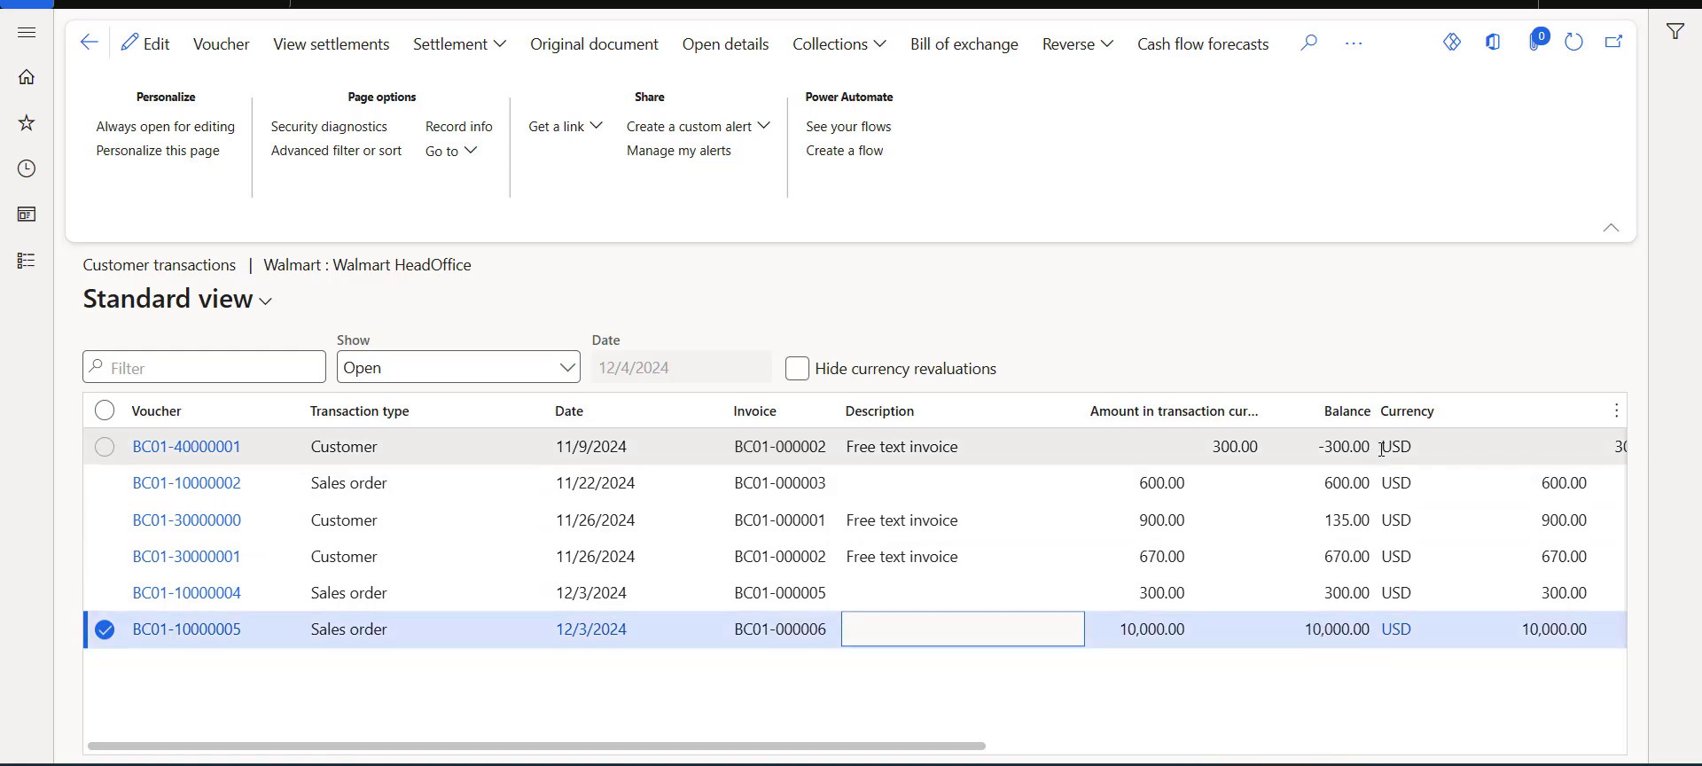
left_click(1349, 445)
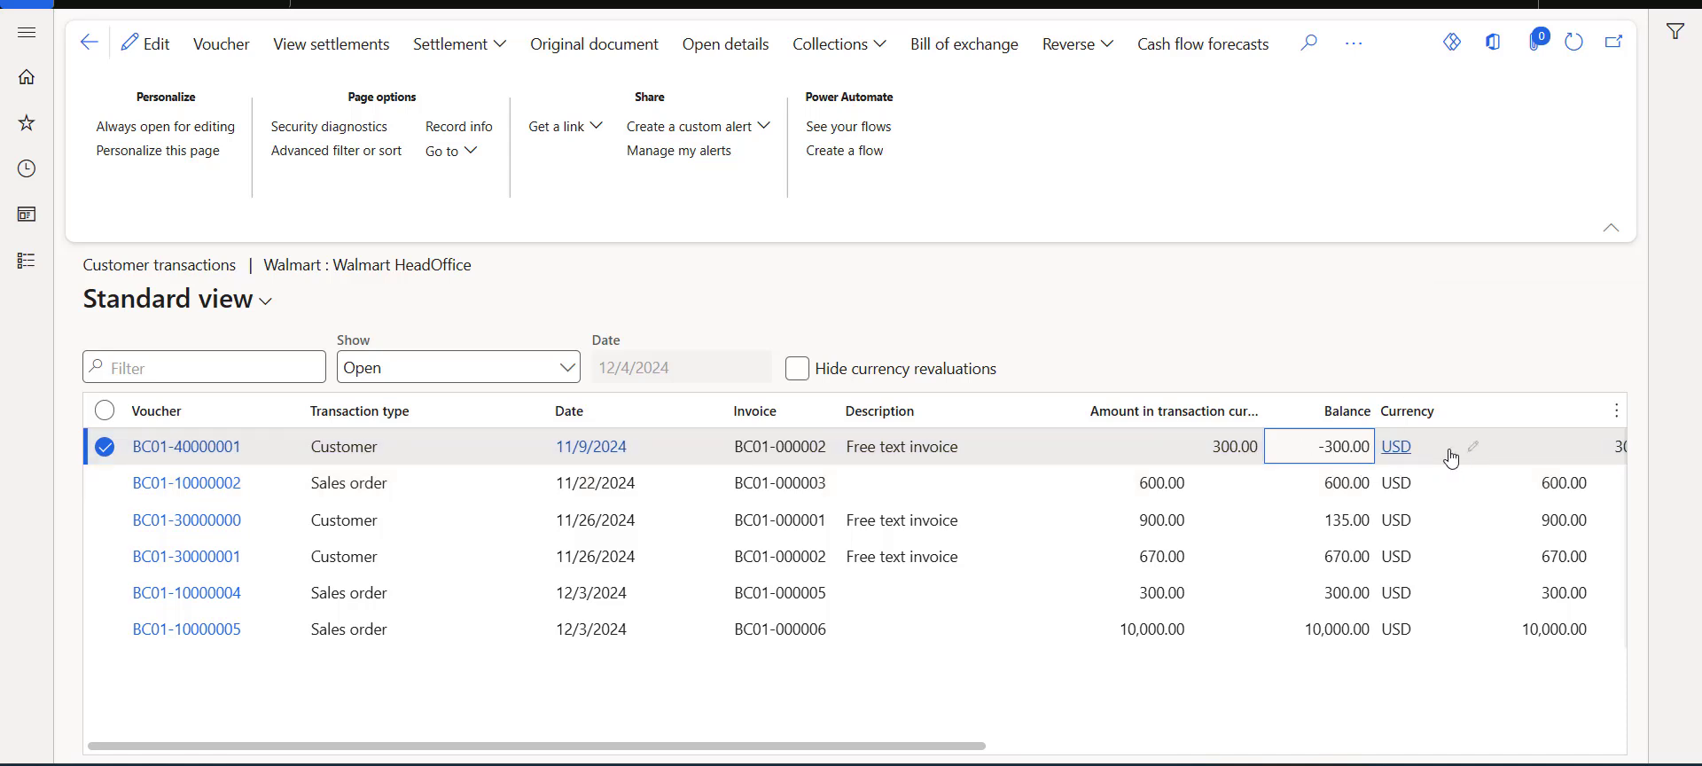
mouse_move(1450, 458)
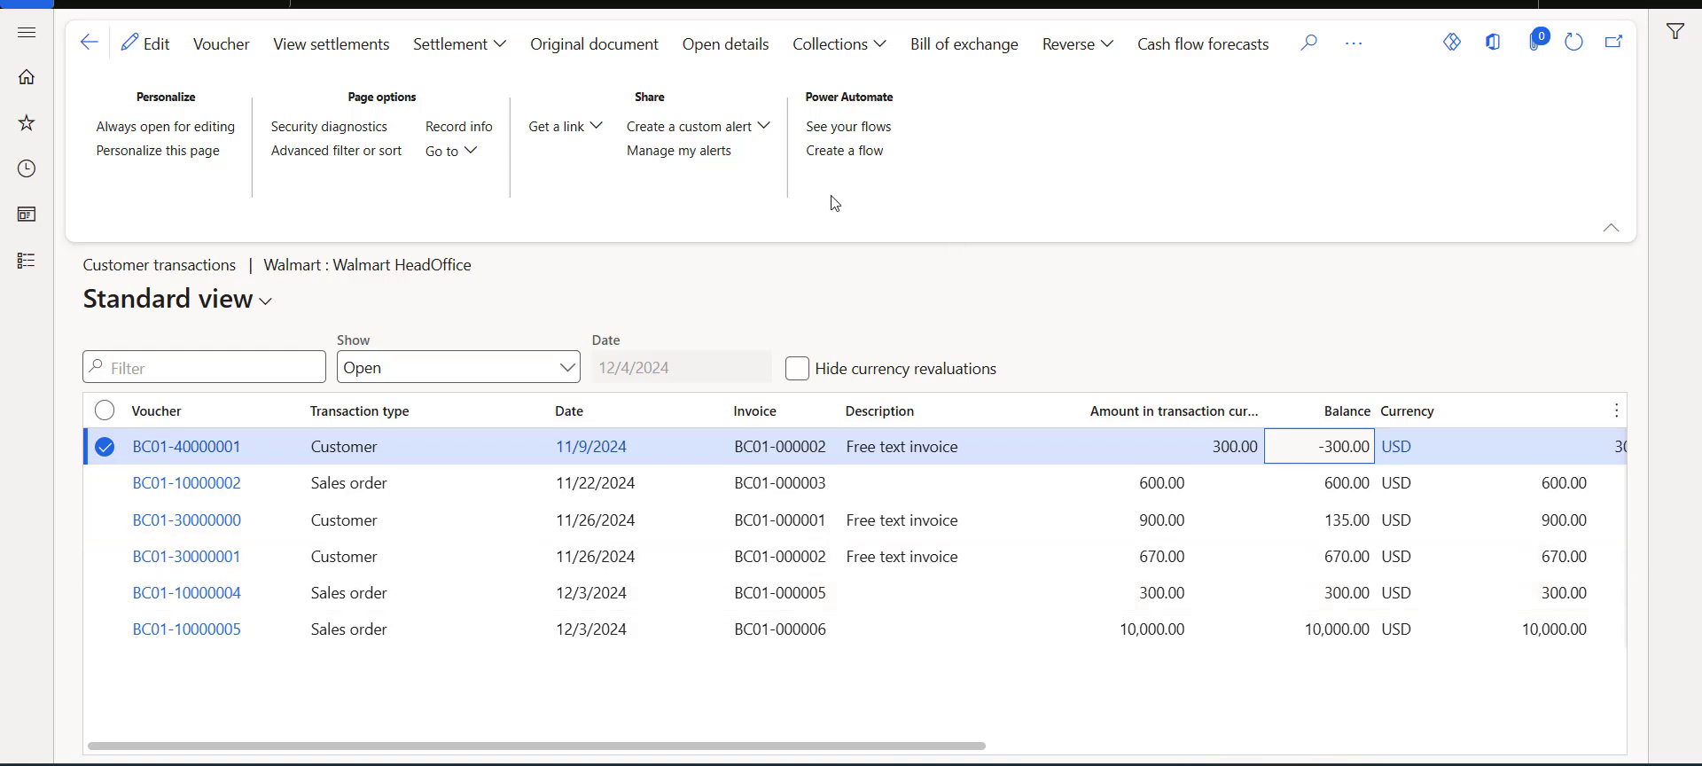
left_click(453, 46)
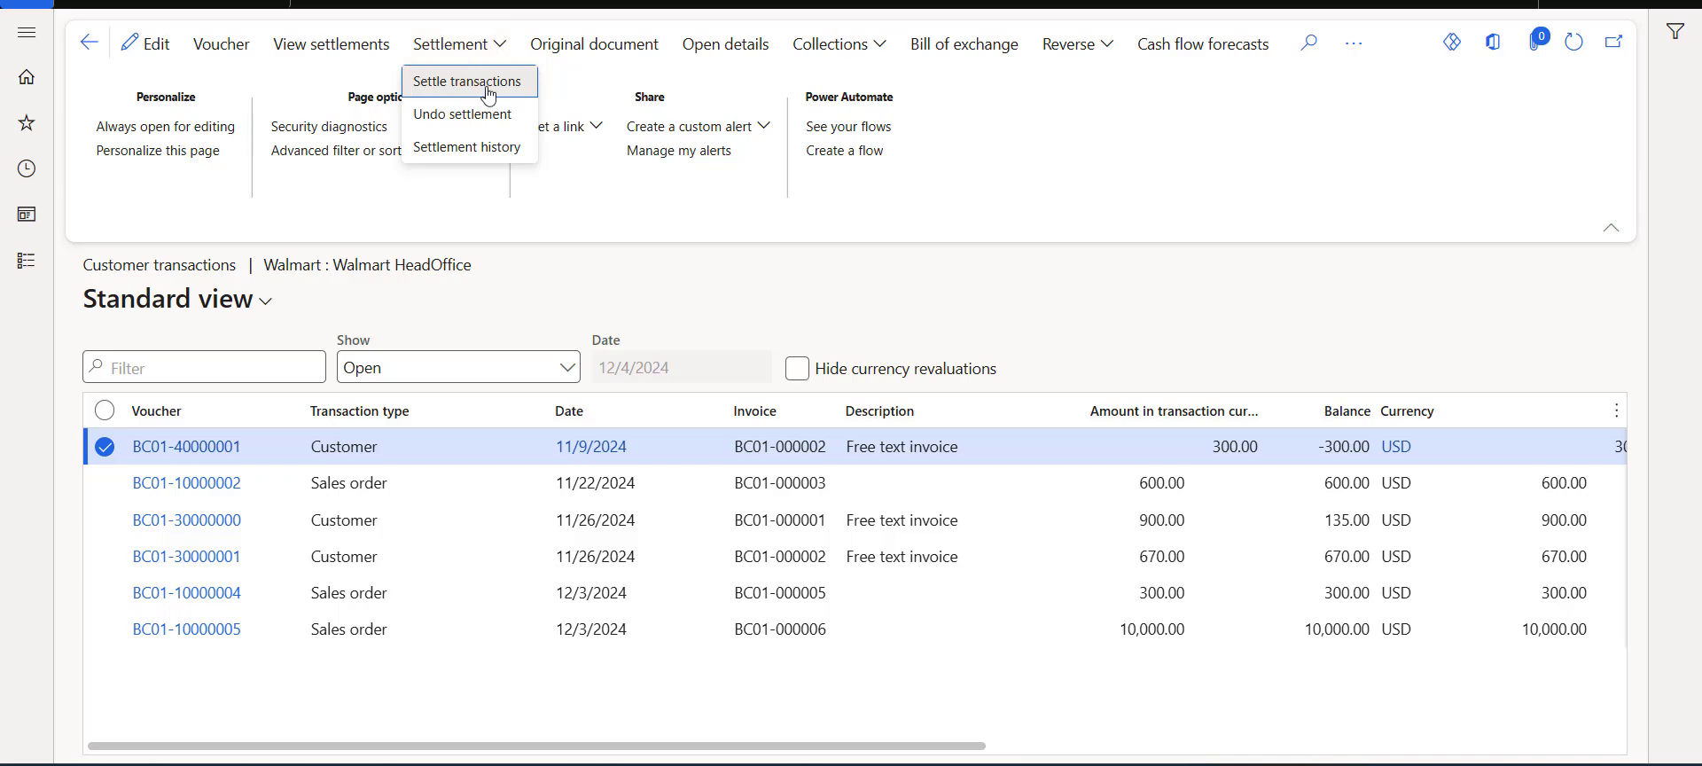
left_click(485, 89)
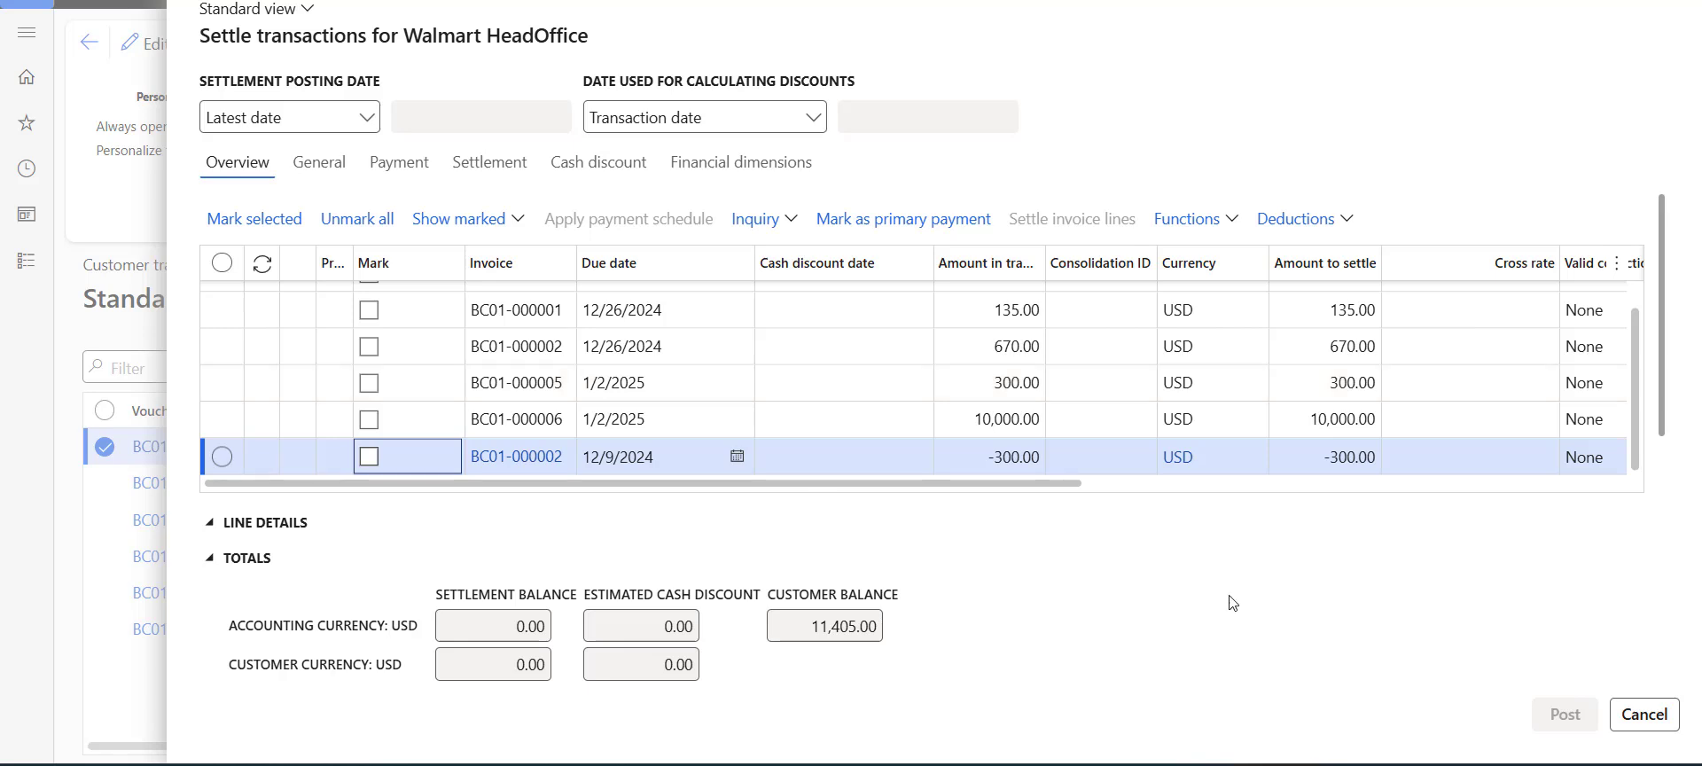
left_click(1644, 715)
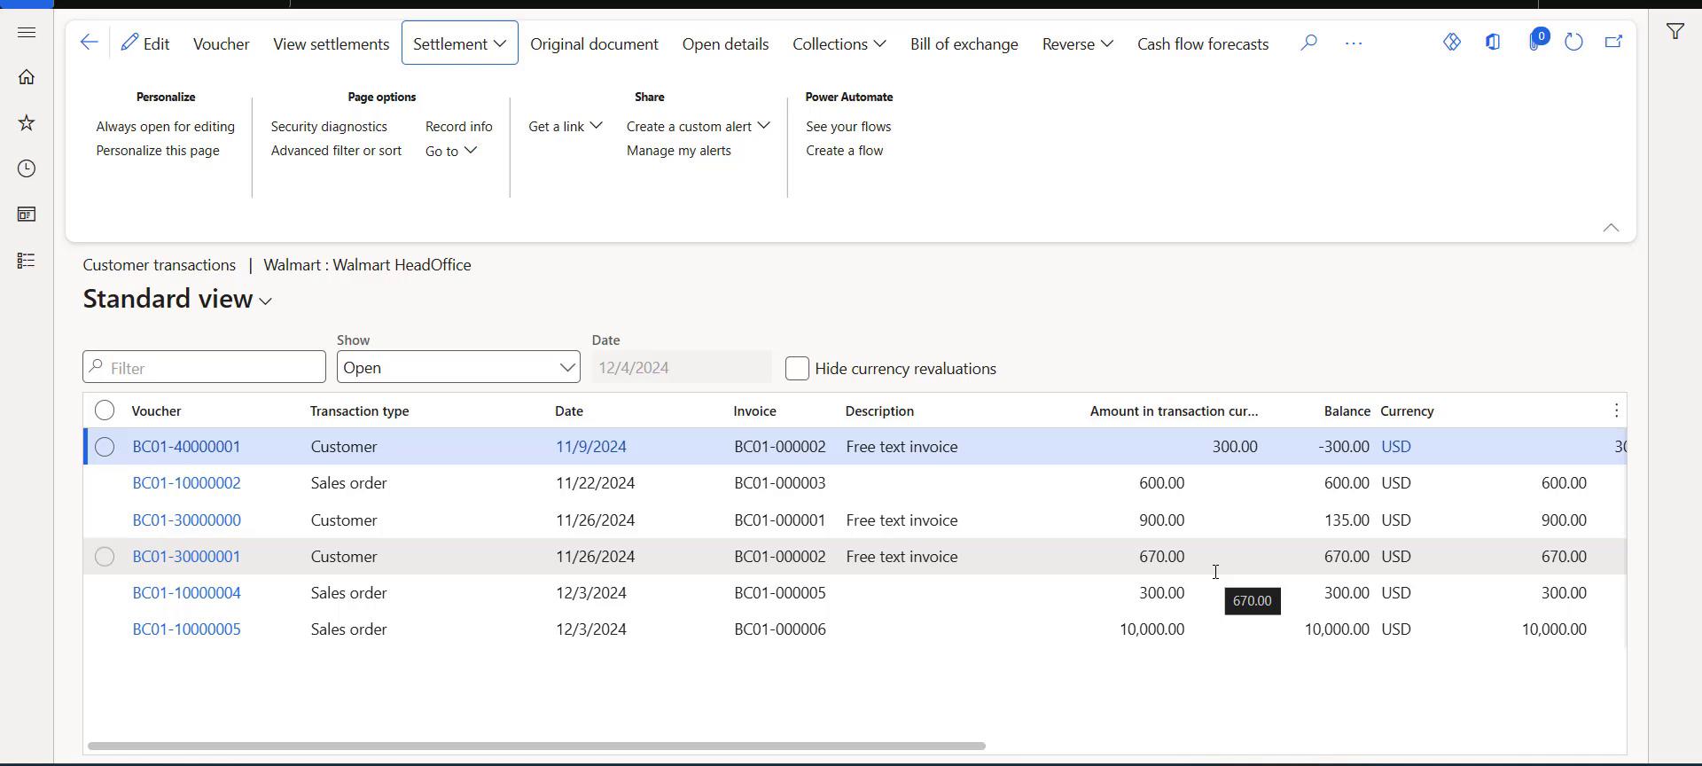
left_click(1401, 335)
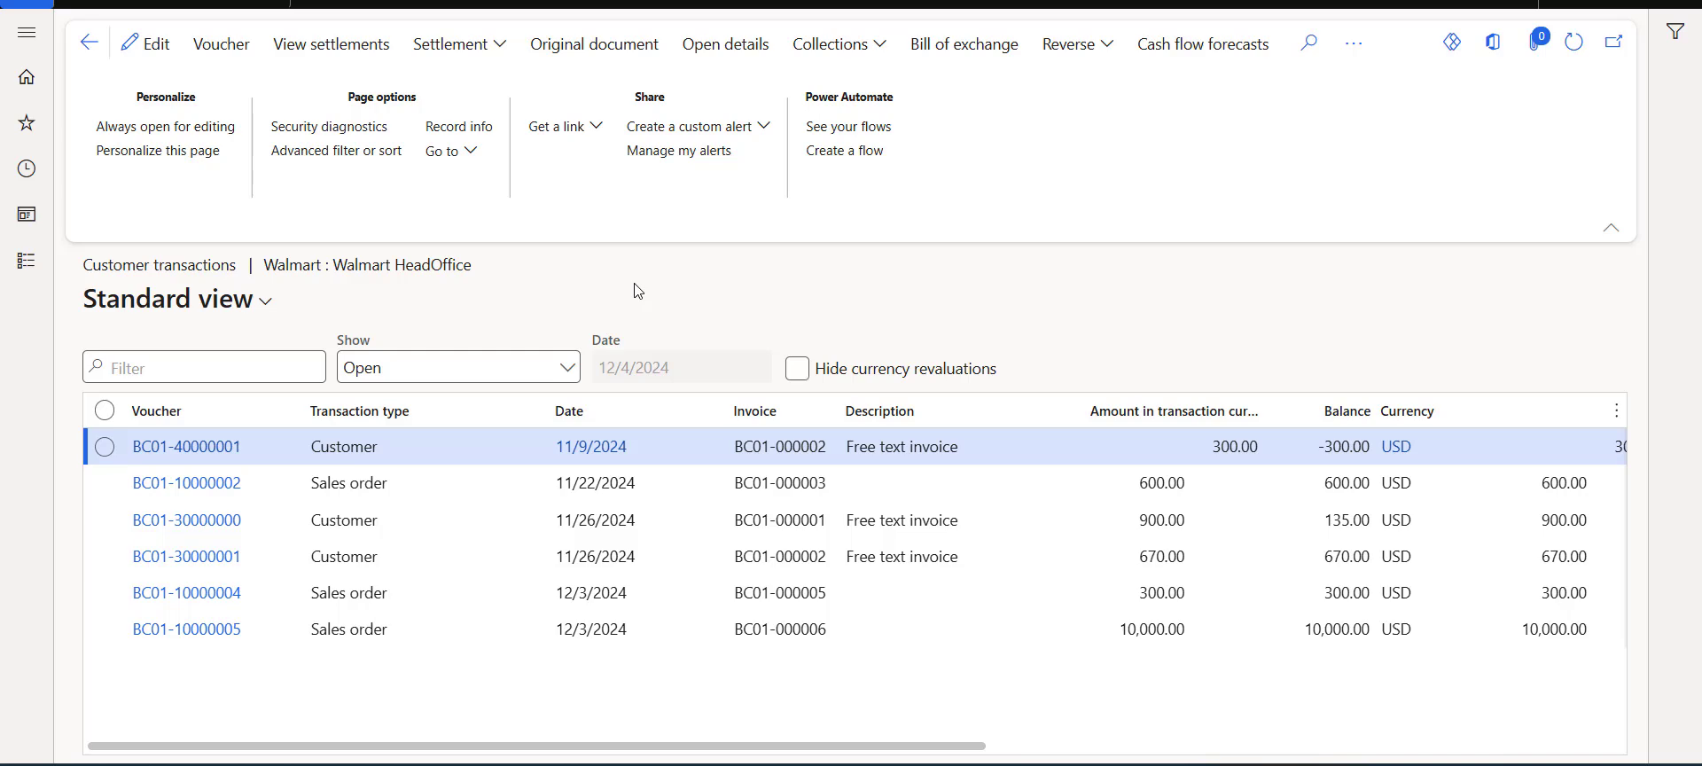
Open the Walmart HeadOffice customer record and follow its remittance vendor account BC01-000001 to the vendor page and back.
left_click(27, 261)
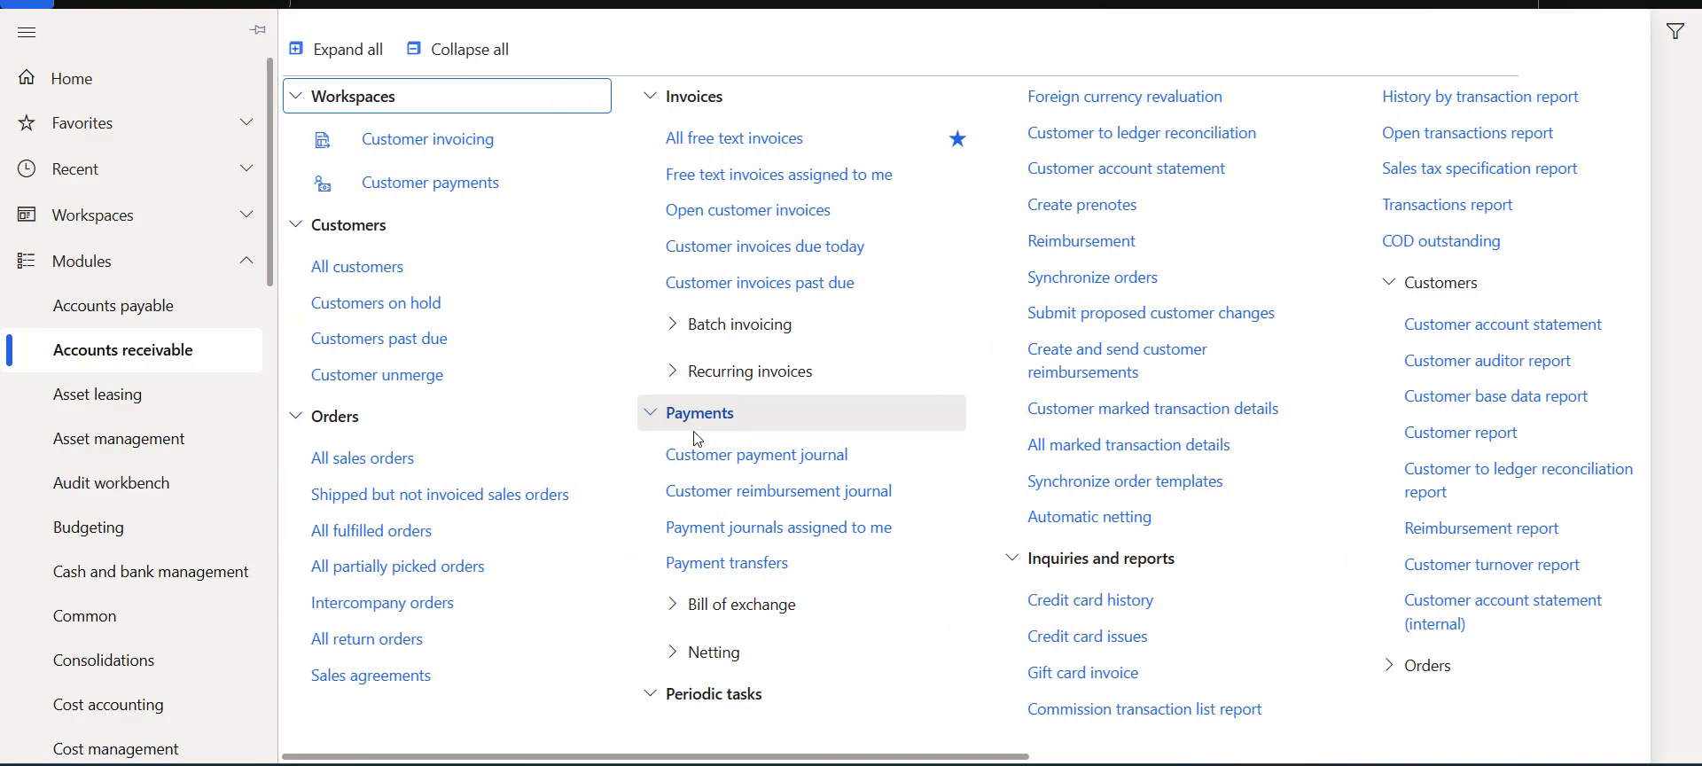
left_click(449, 273)
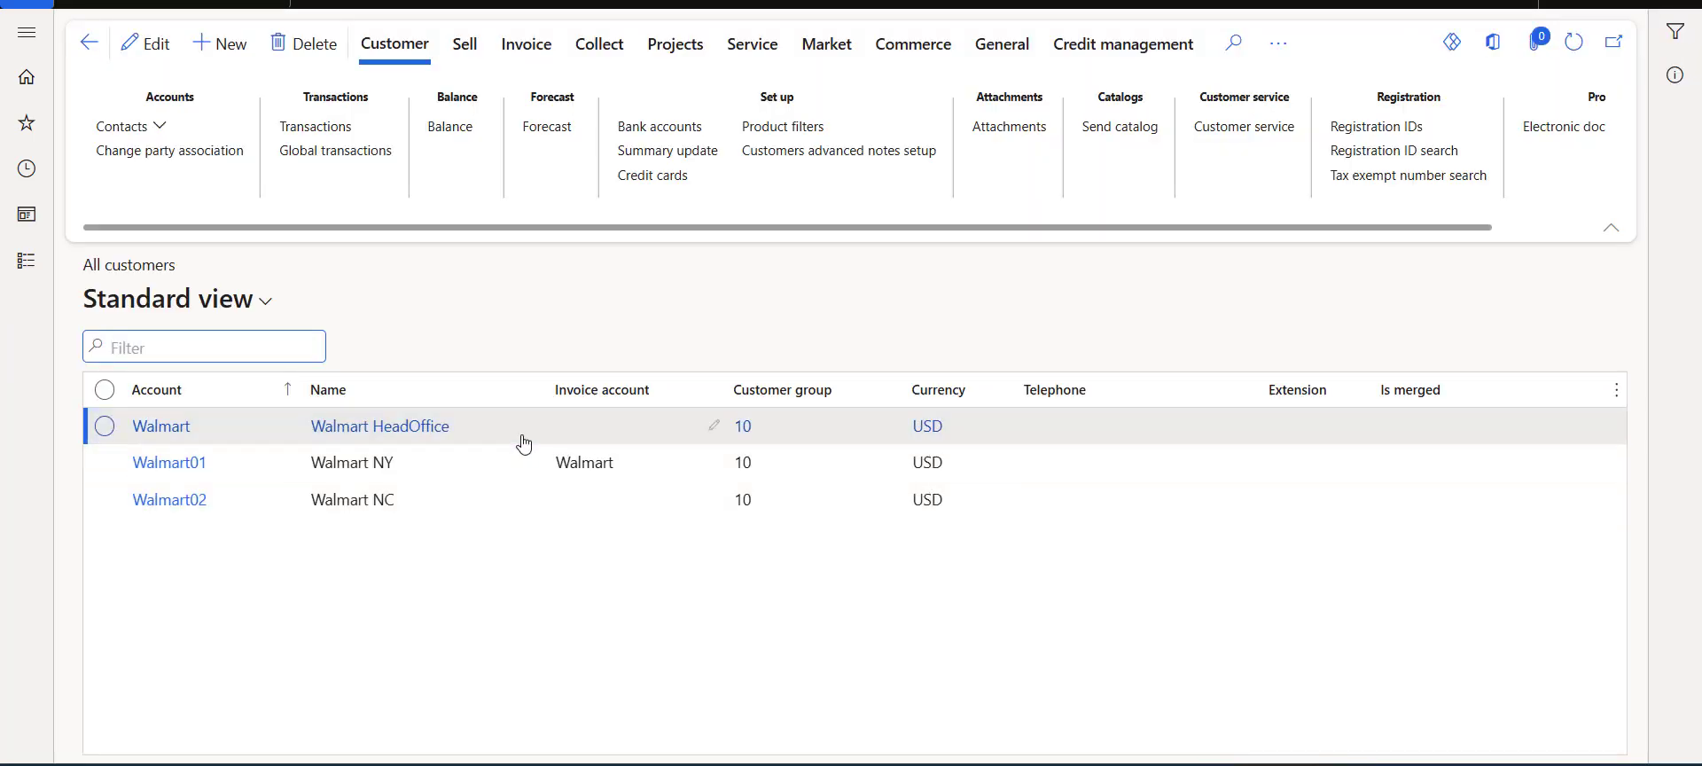
left_click(89, 429)
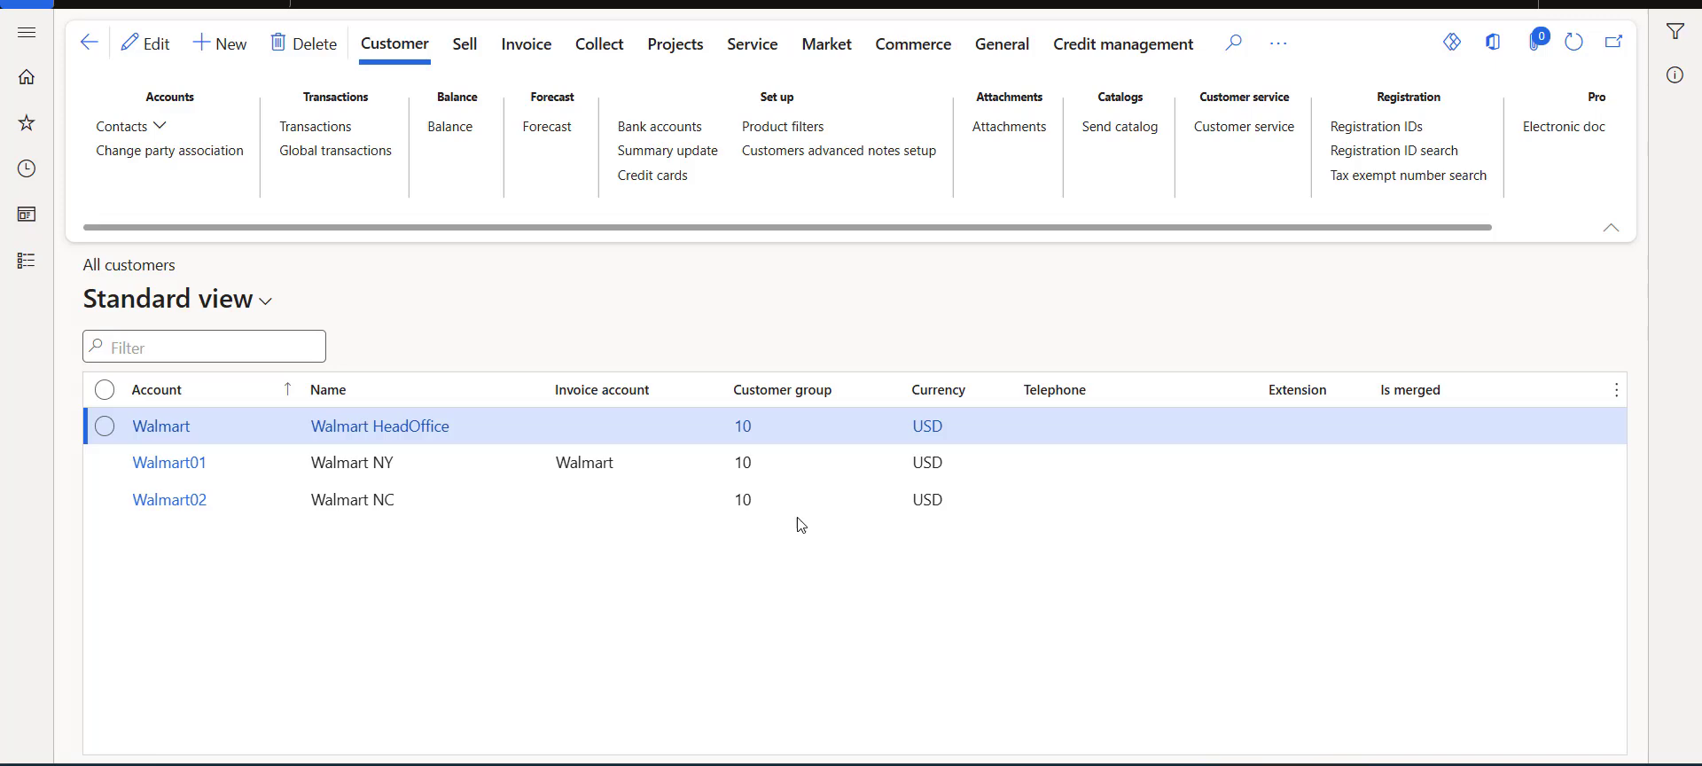
left_click(576, 463)
scroll(631, 460, "down", 5)
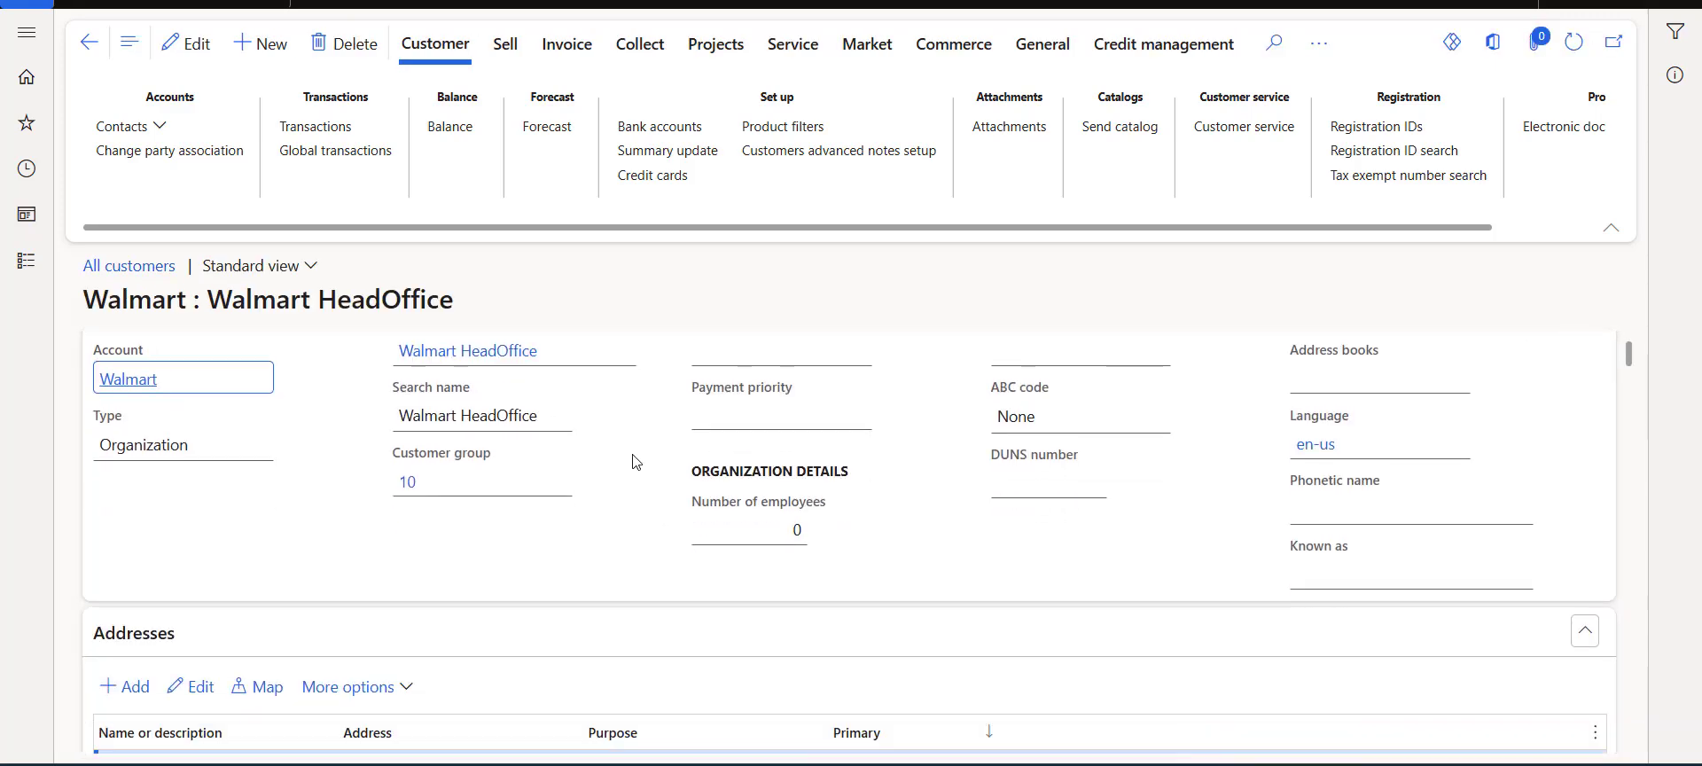
scroll(633, 460, "down", 10)
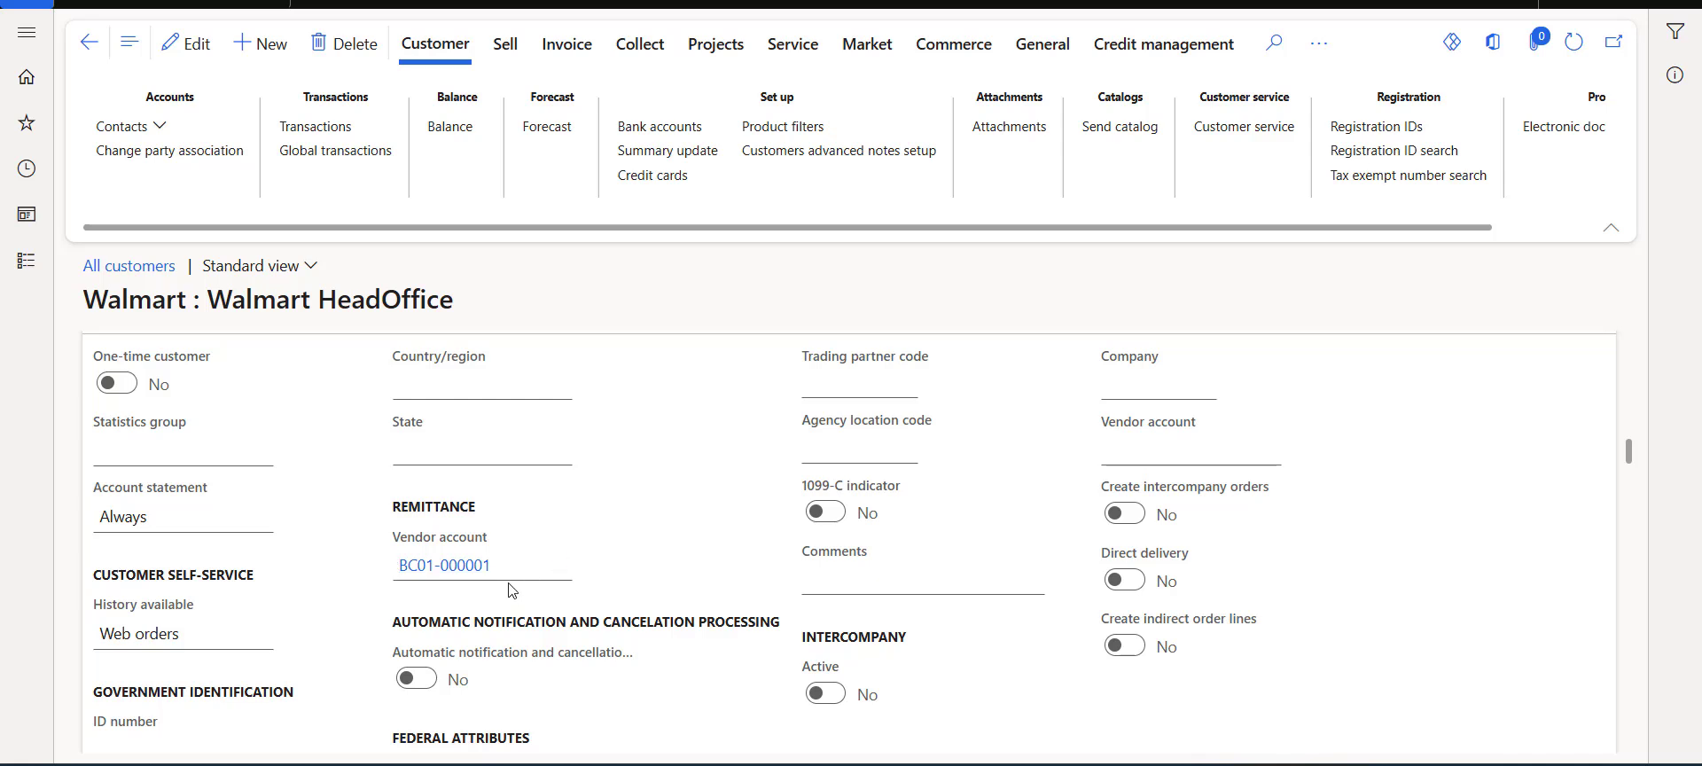
mouse_move(510, 576)
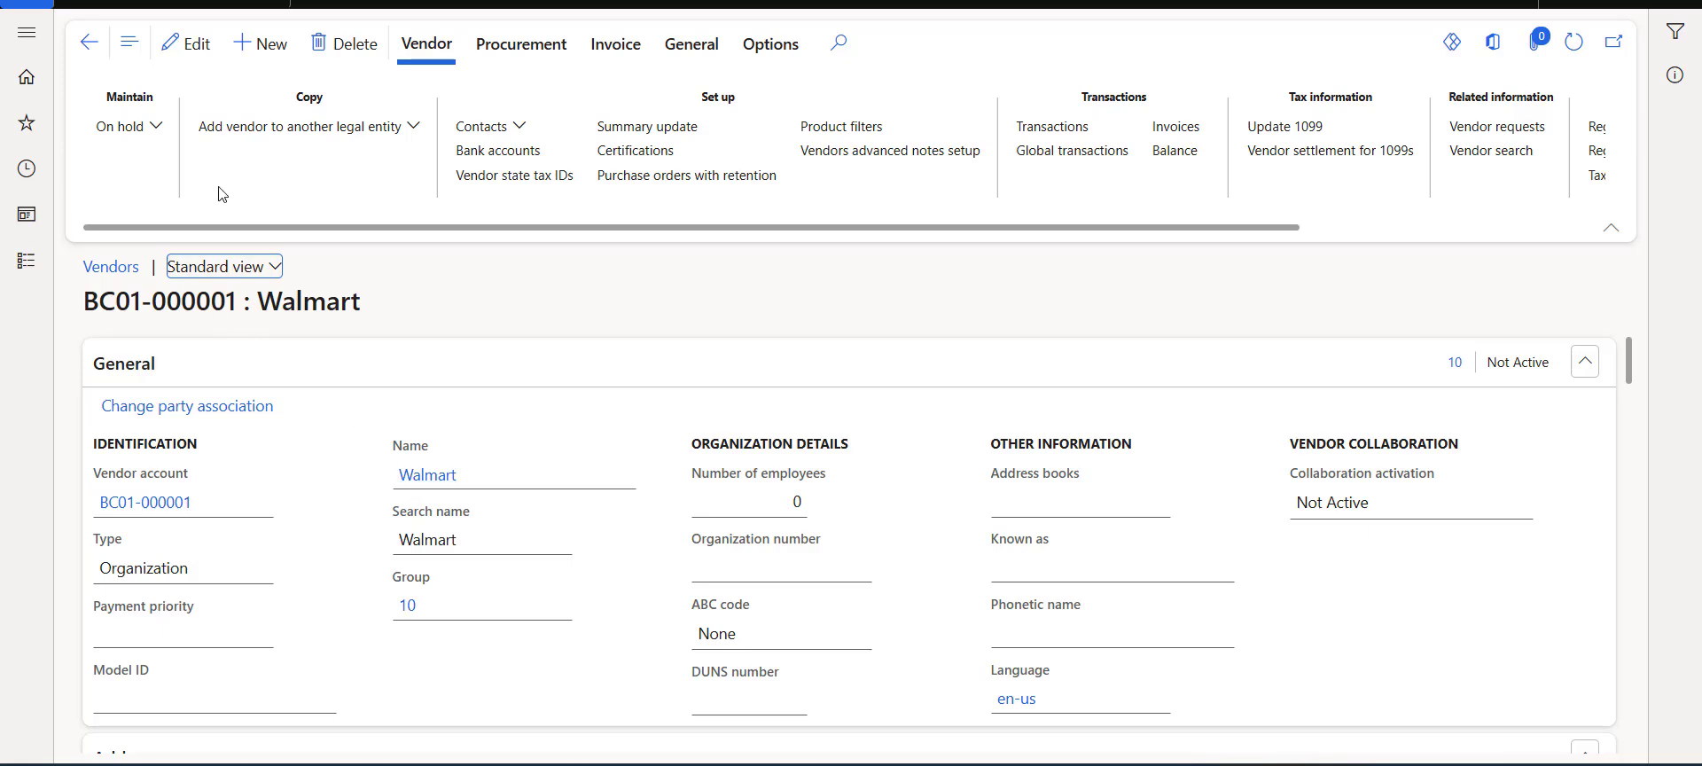
left_click(88, 42)
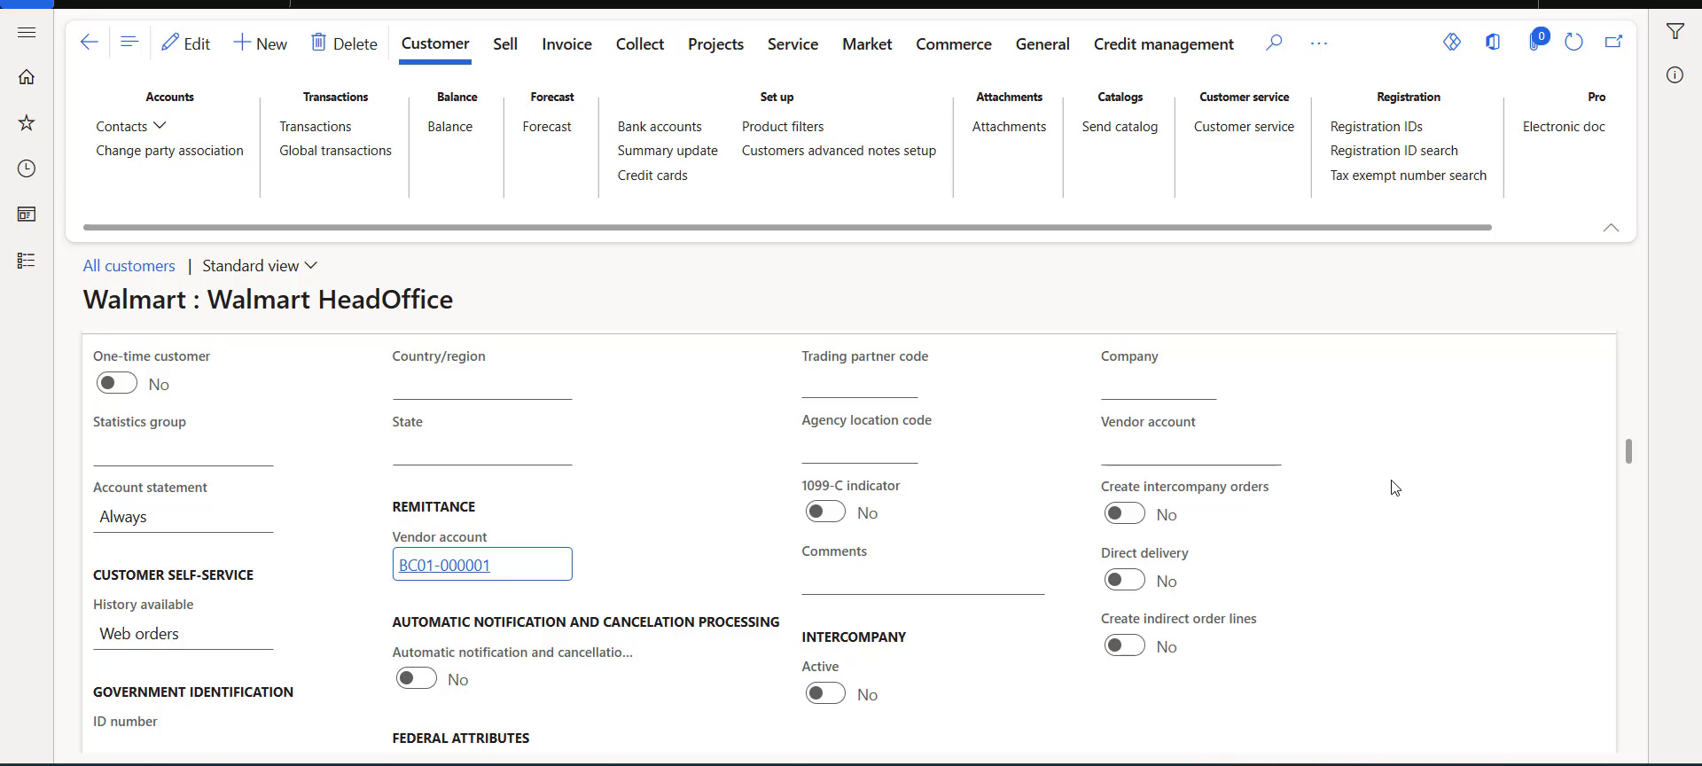
Run the Reimbursement process with Summarize customer off and customers with outstanding debit included.
left_click(9, 273)
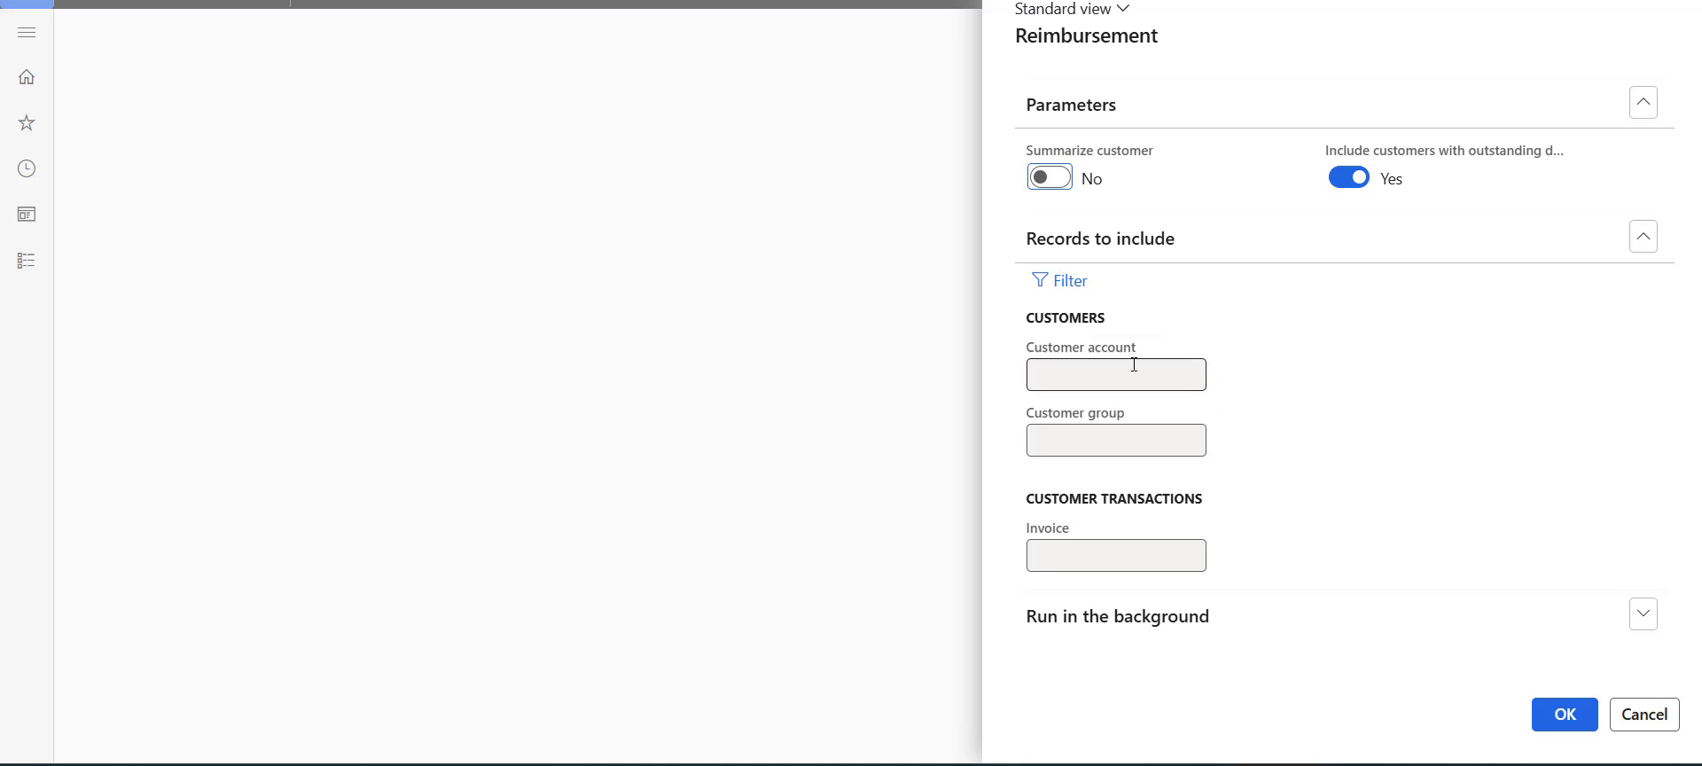
left_click(1541, 706)
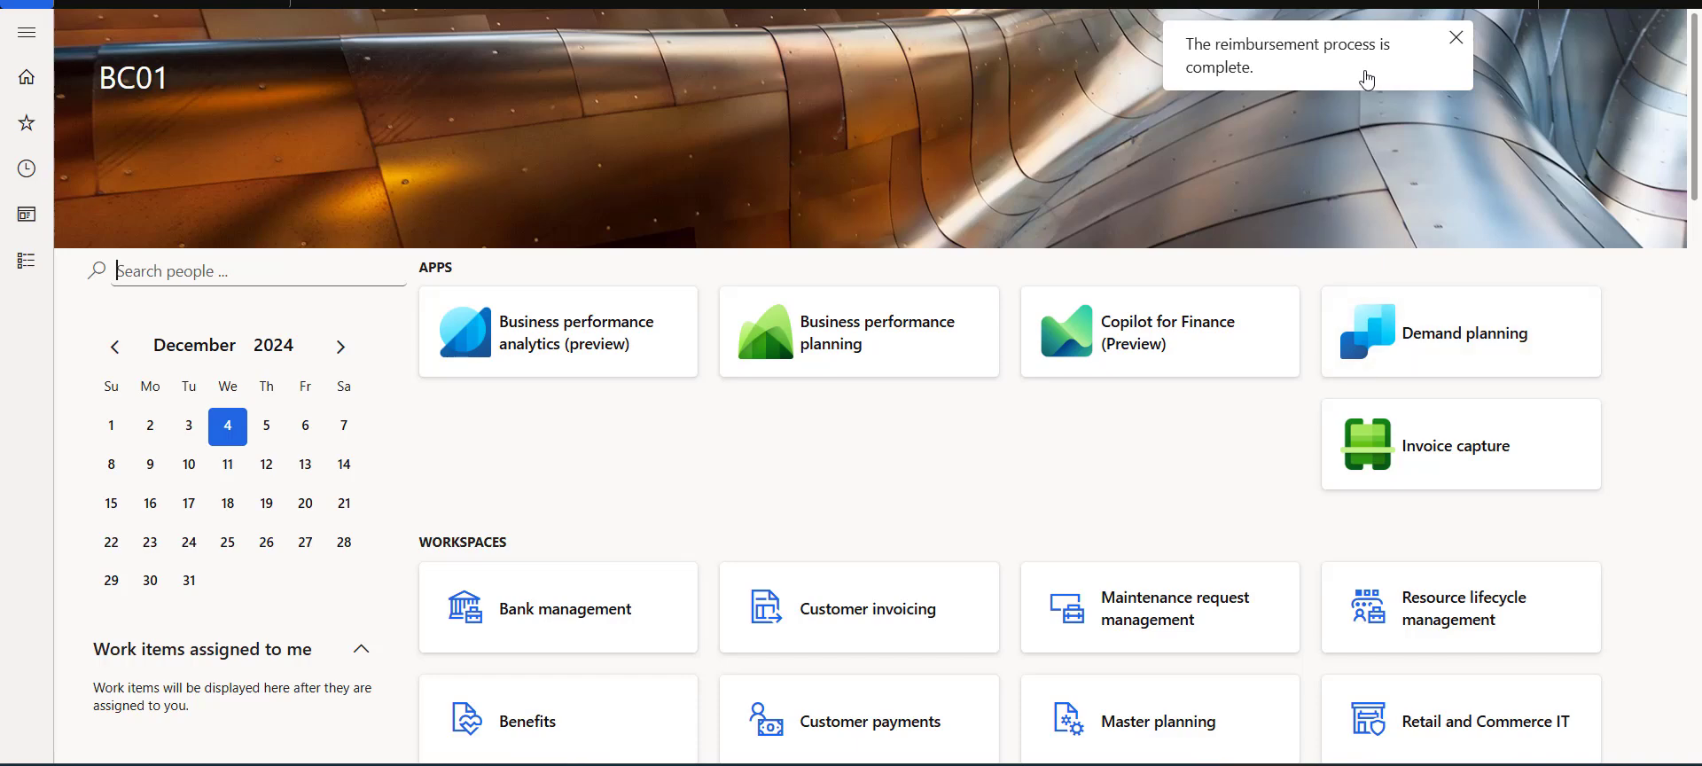
left_click(1456, 35)
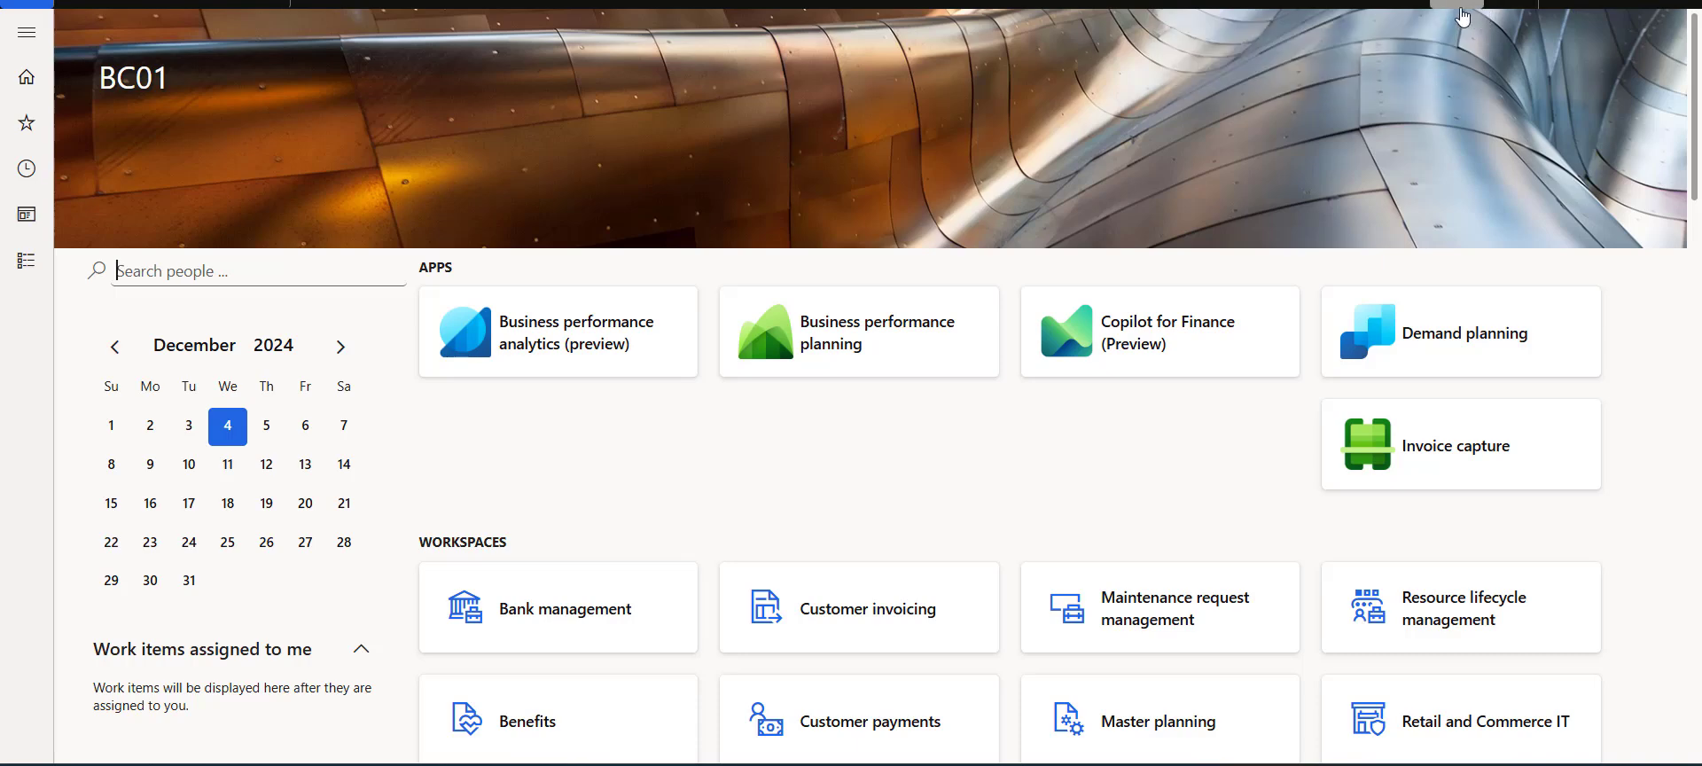
Open the action center and view the details of the reimbursement completion message.
left_click(1474, 3)
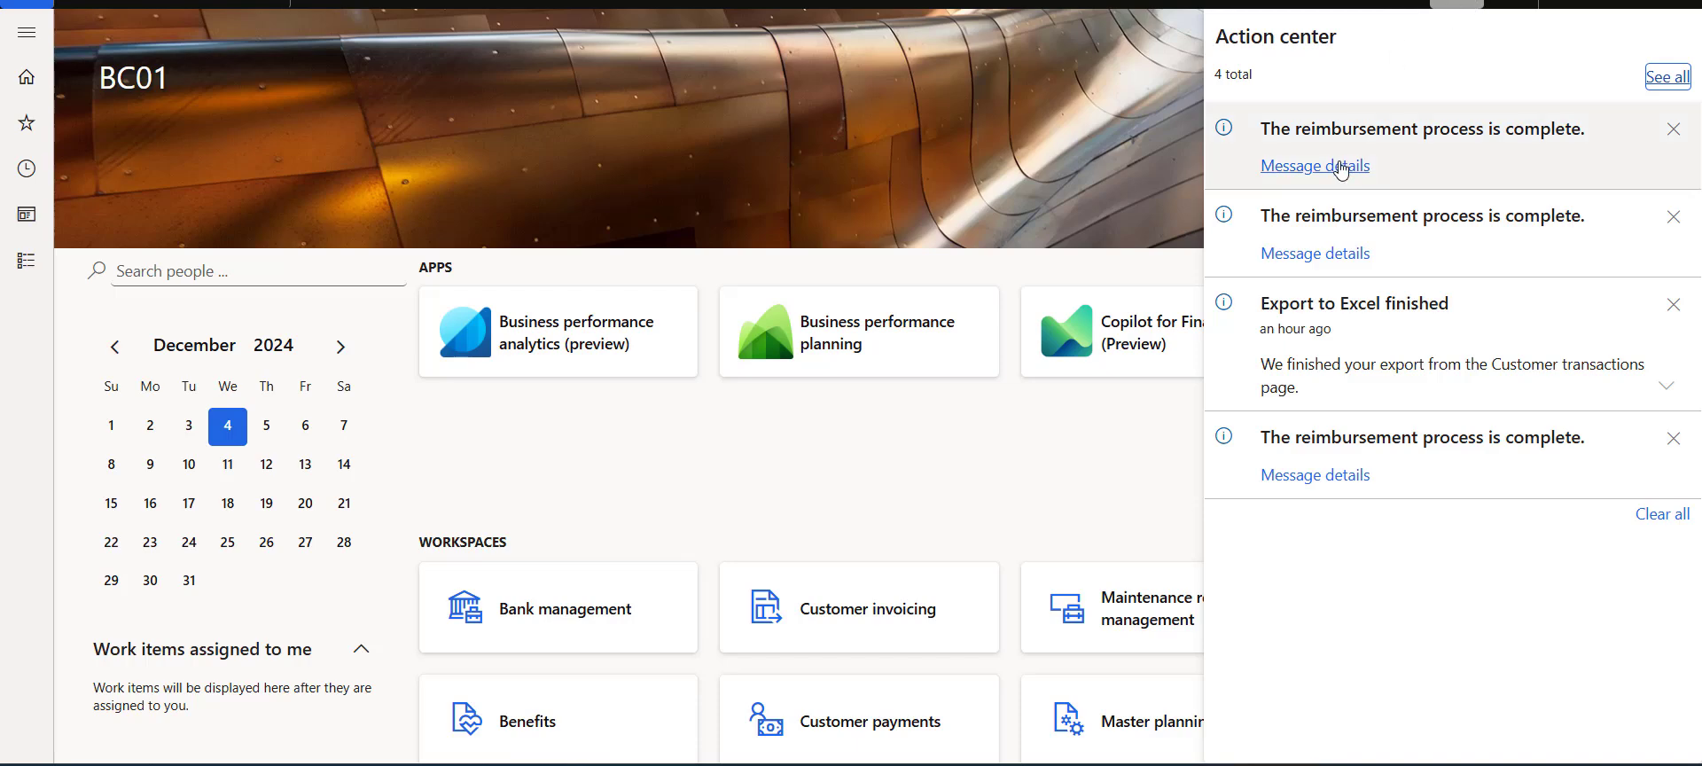
left_click(1341, 168)
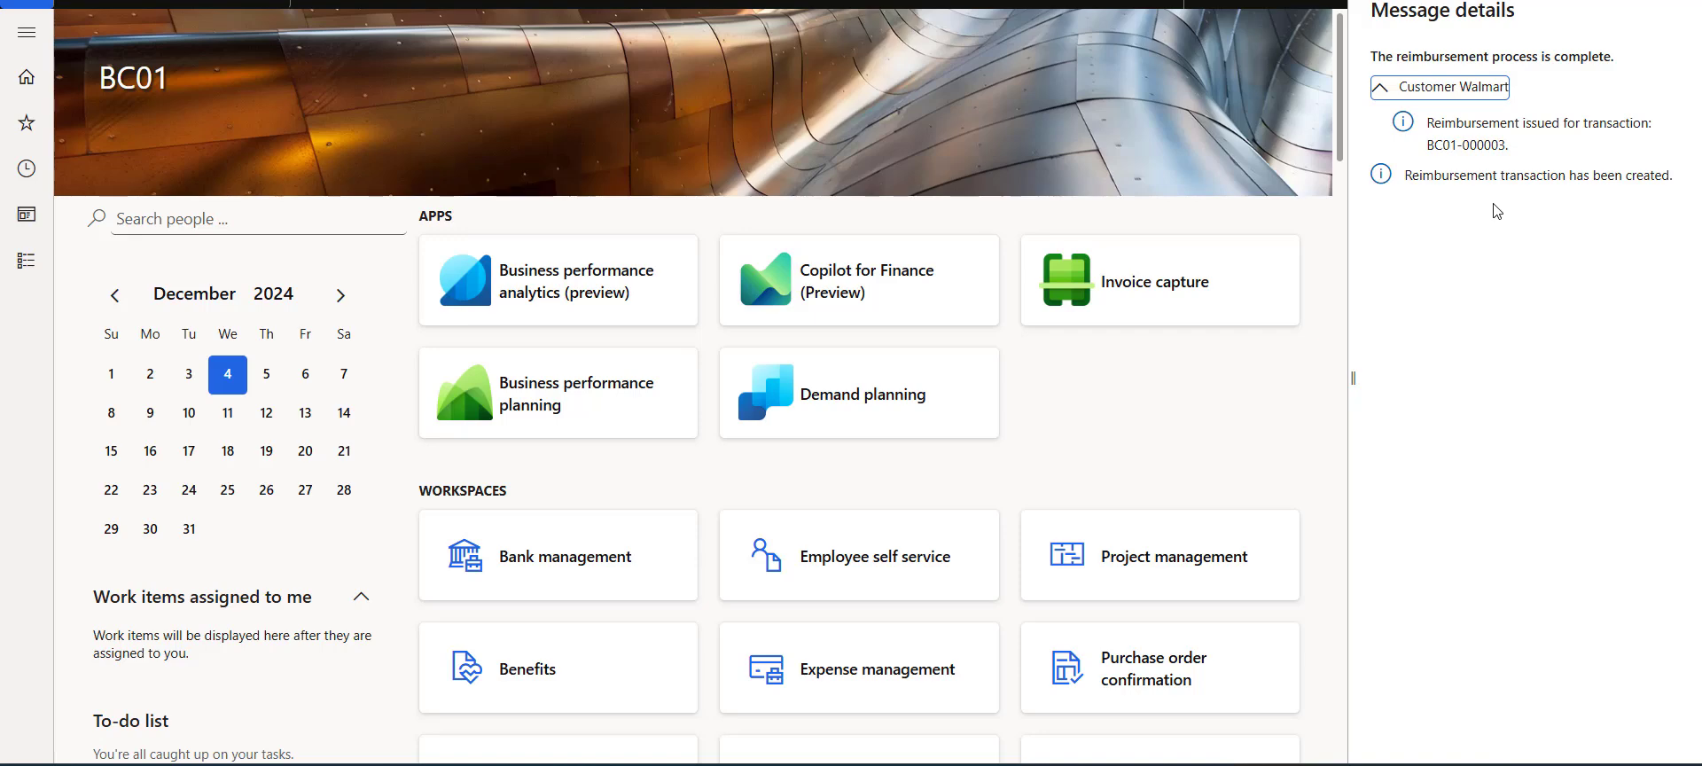
Reopen Walmart HeadOffice's customer transactions and filter them to show Open transactions only.
left_click(35, 266)
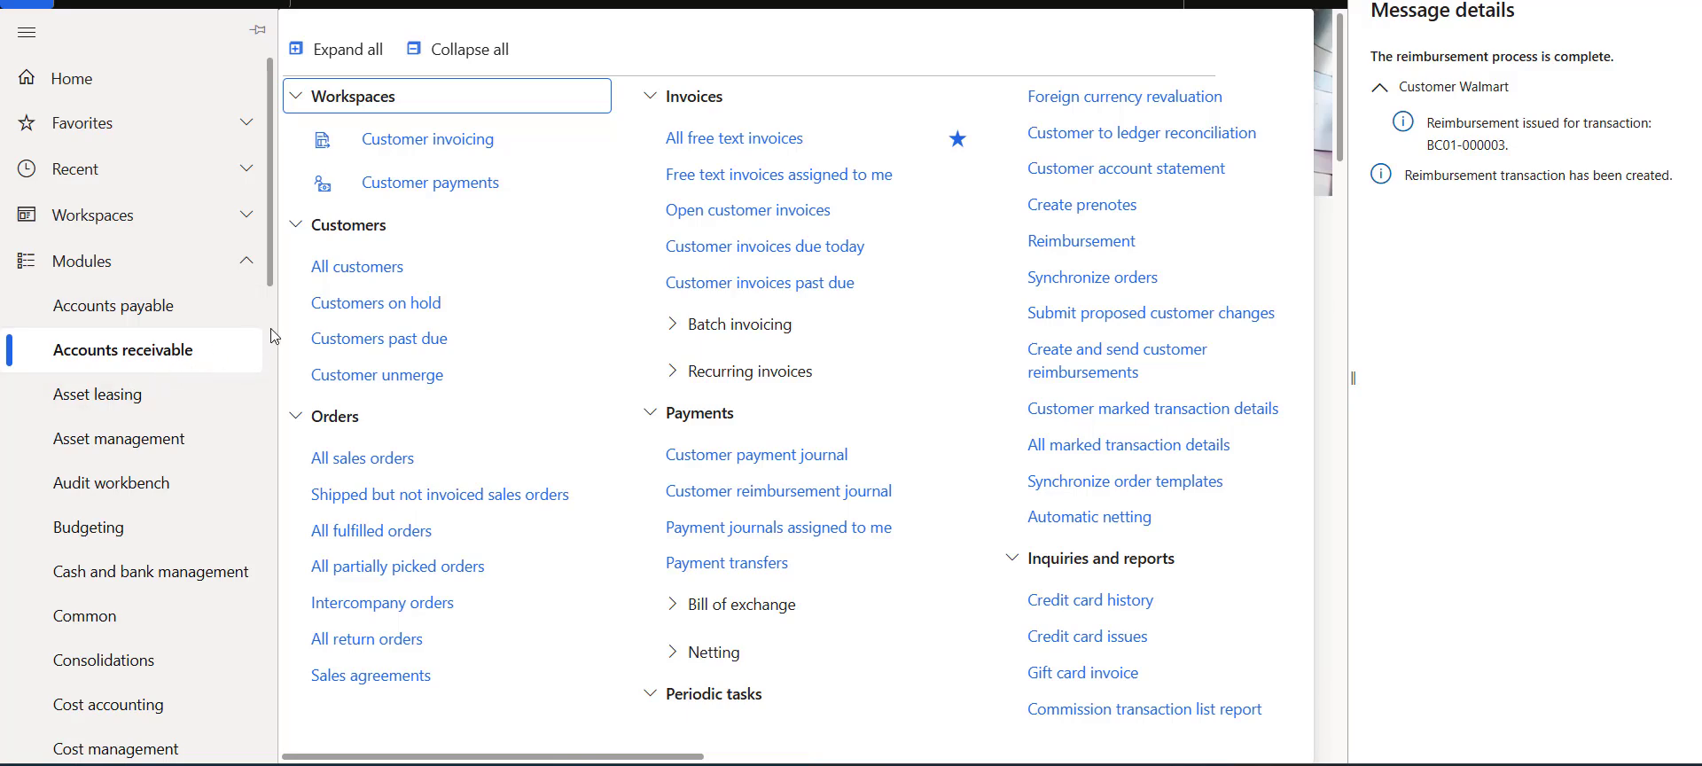
left_click(350, 266)
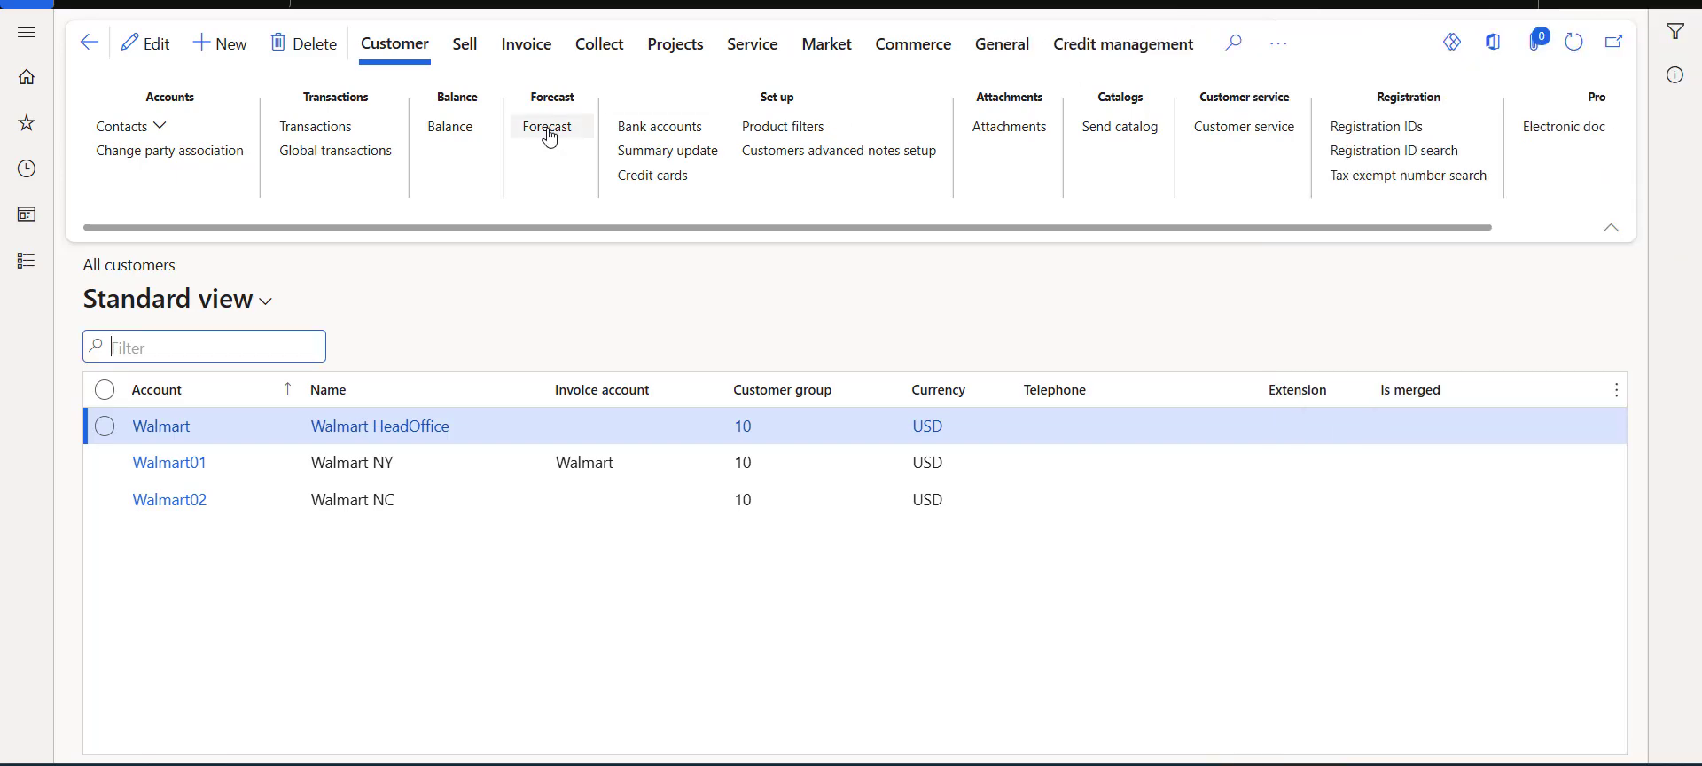
left_click(318, 129)
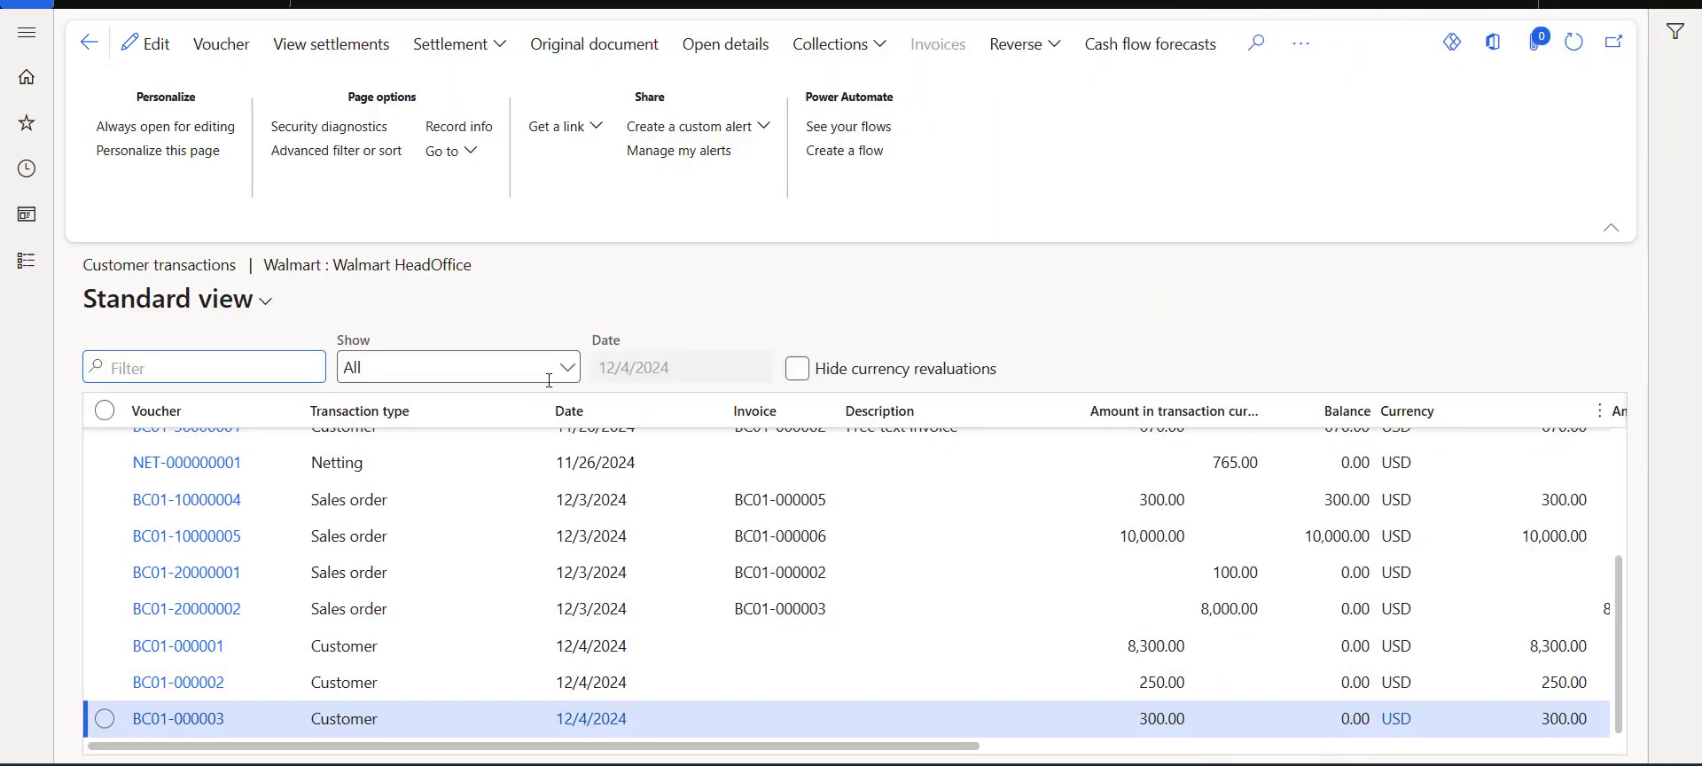
left_click(567, 367)
left_click(483, 434)
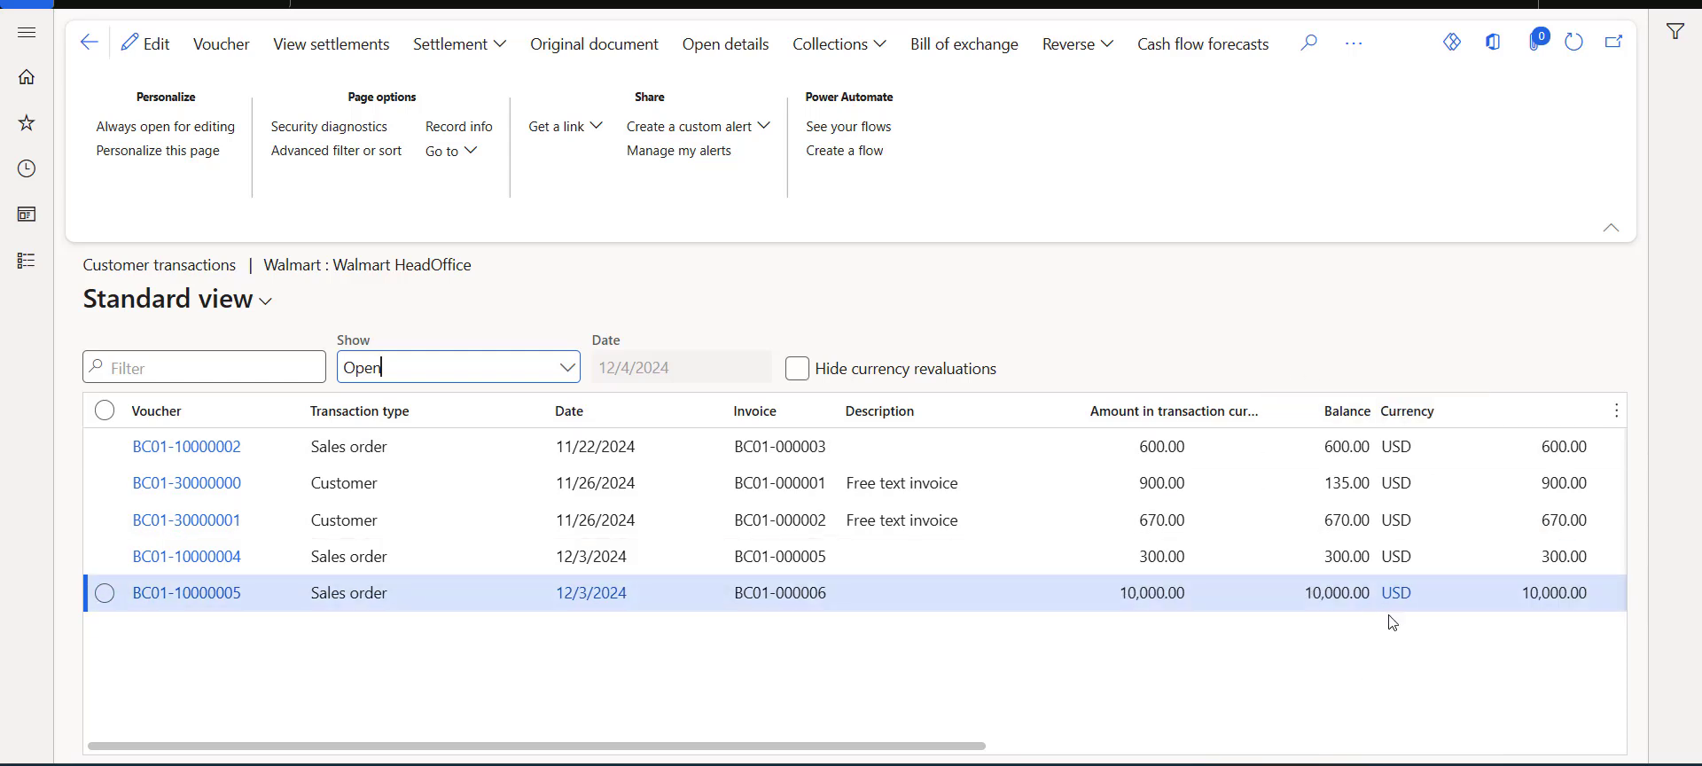
mouse_move(1390, 458)
Open the Walmart vendor's transactions under All vendors and inspect the voucher transactions of BC01-000003.
left_click(26, 260)
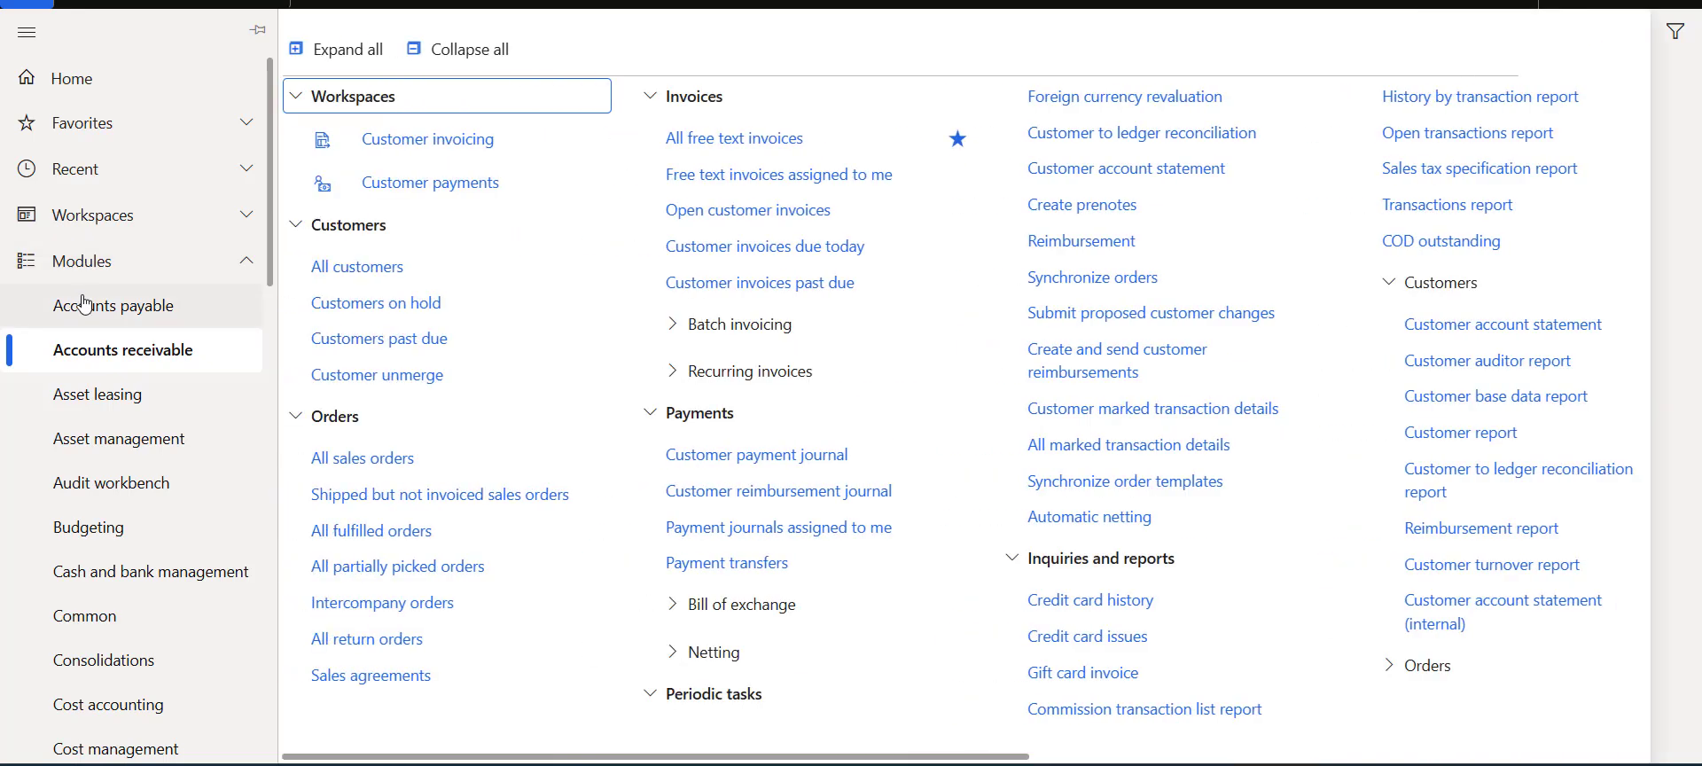
left_click(85, 305)
left_click(327, 314)
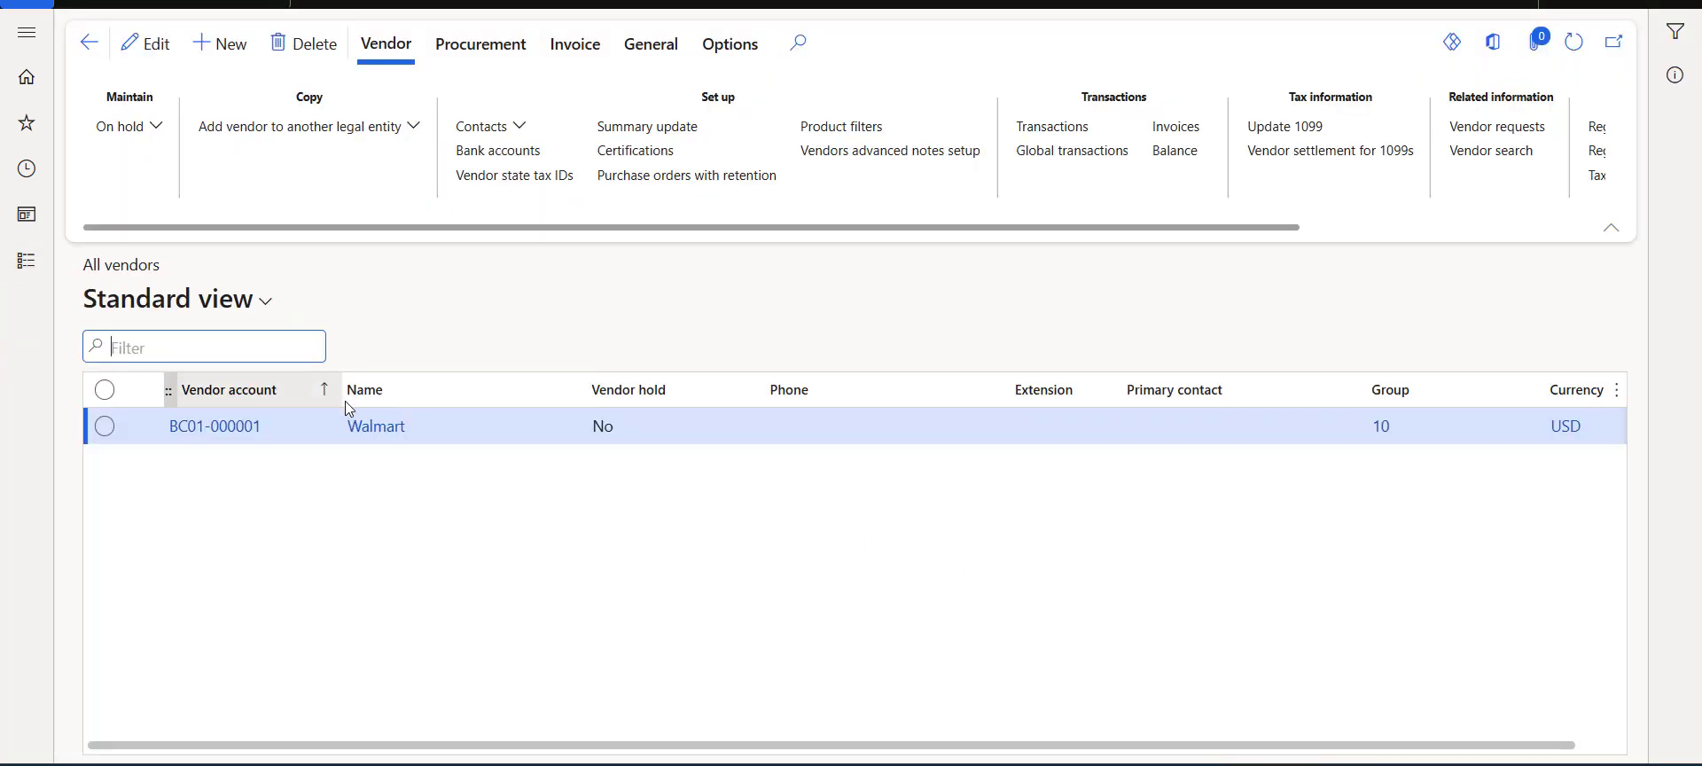
left_click(1068, 129)
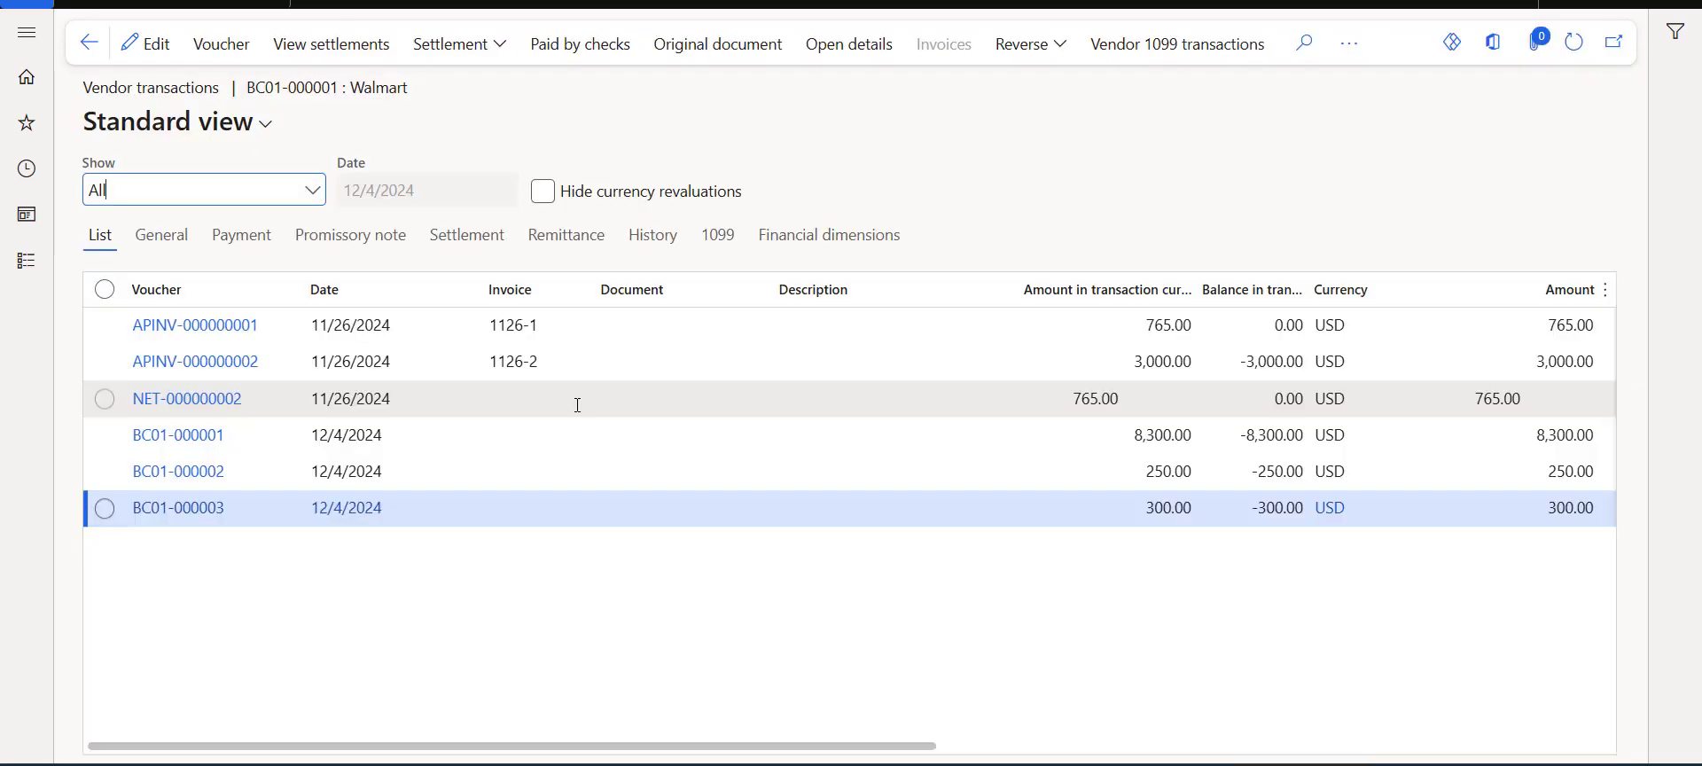
left_click(105, 508)
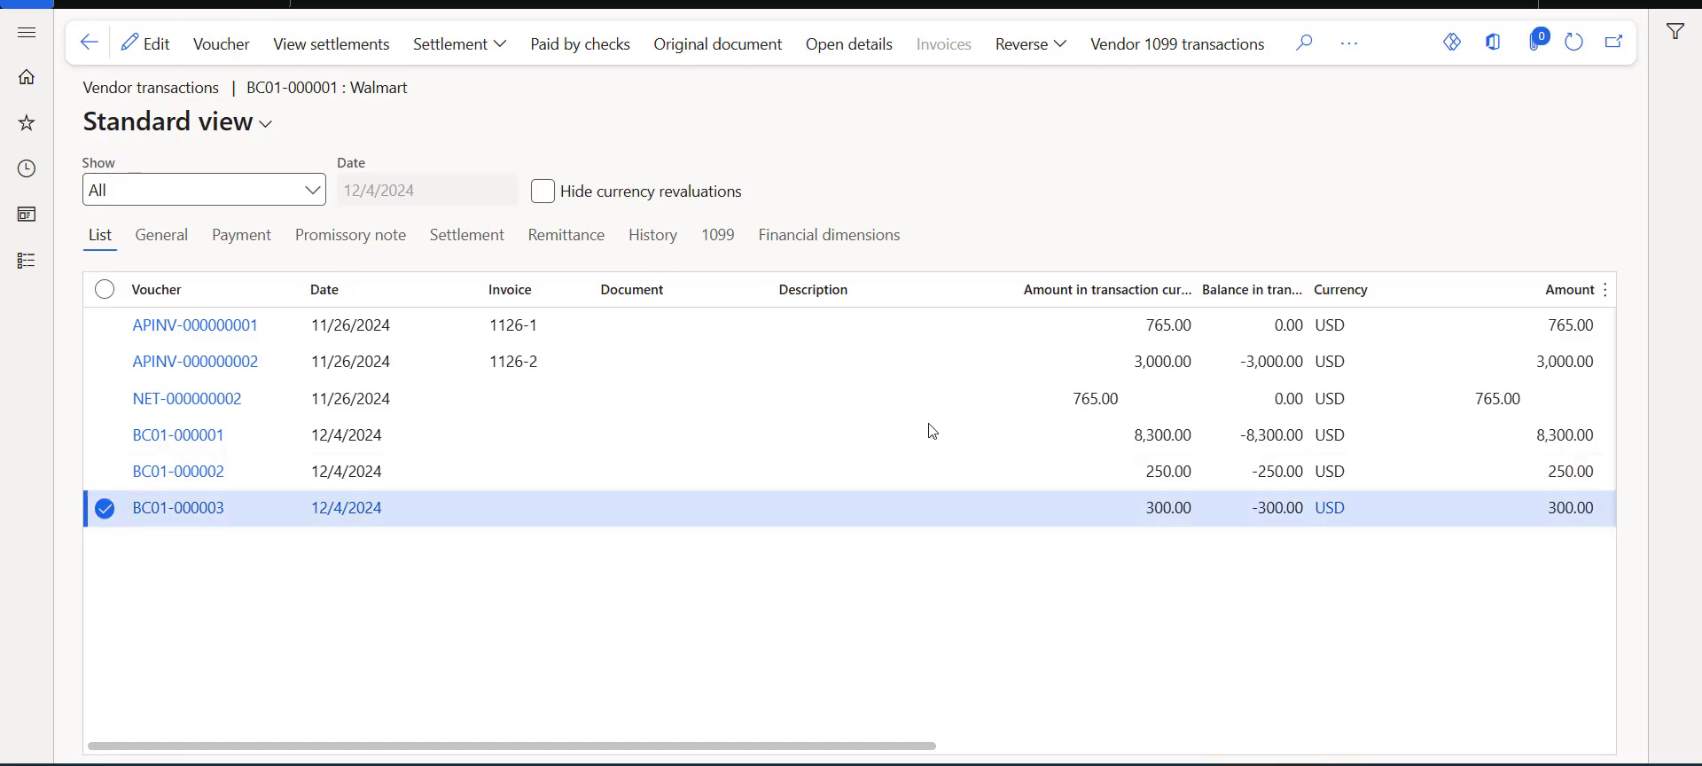
key("alt+Tab")
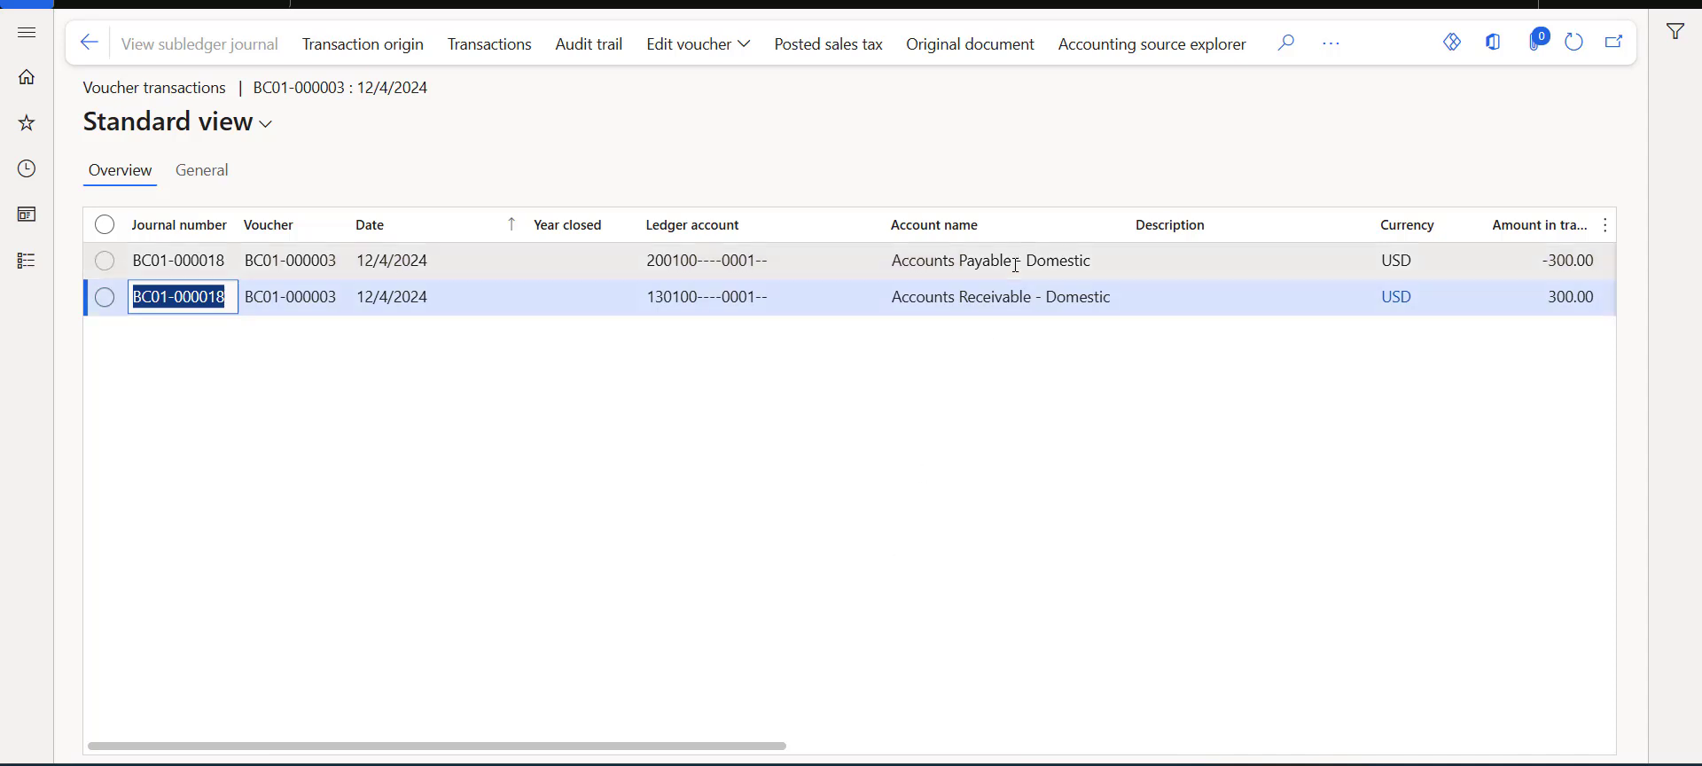
left_click(103, 67)
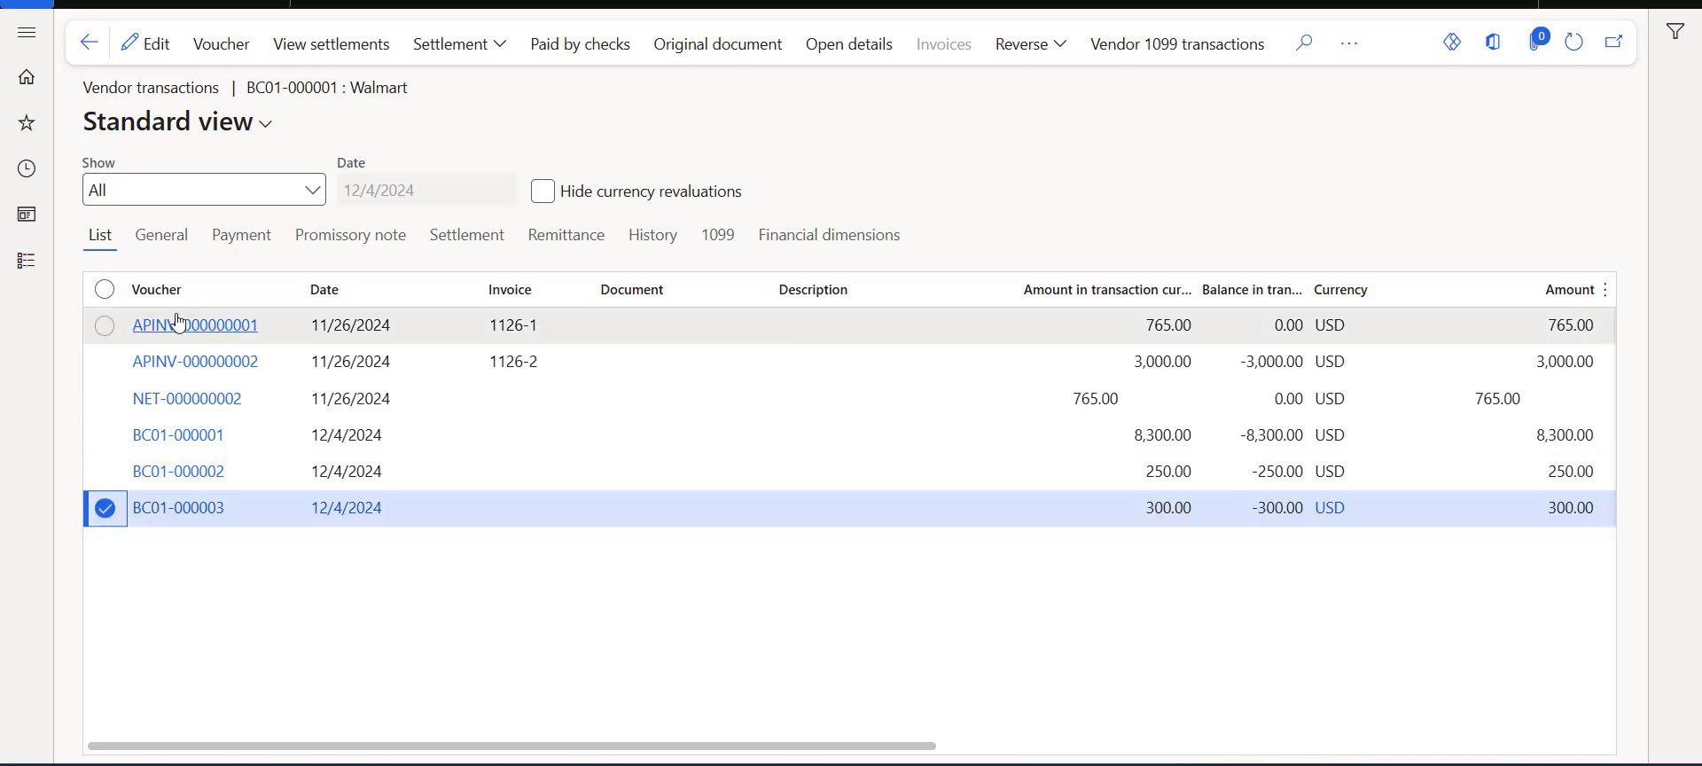
Open the Vendor payment journal page from Accounts payable, then return to the dashboard.
left_click(28, 280)
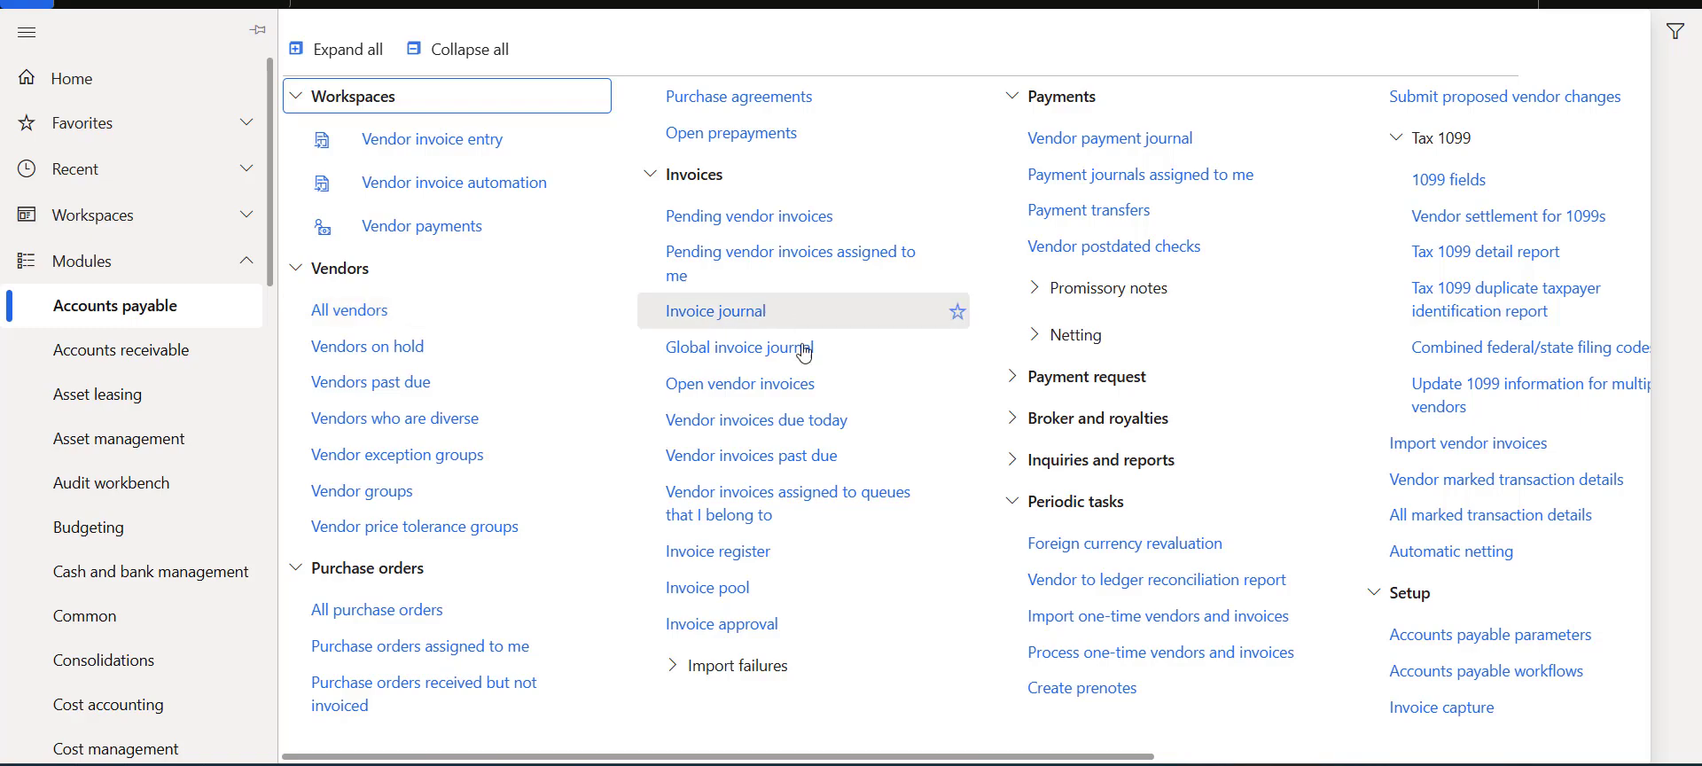
left_click(1163, 149)
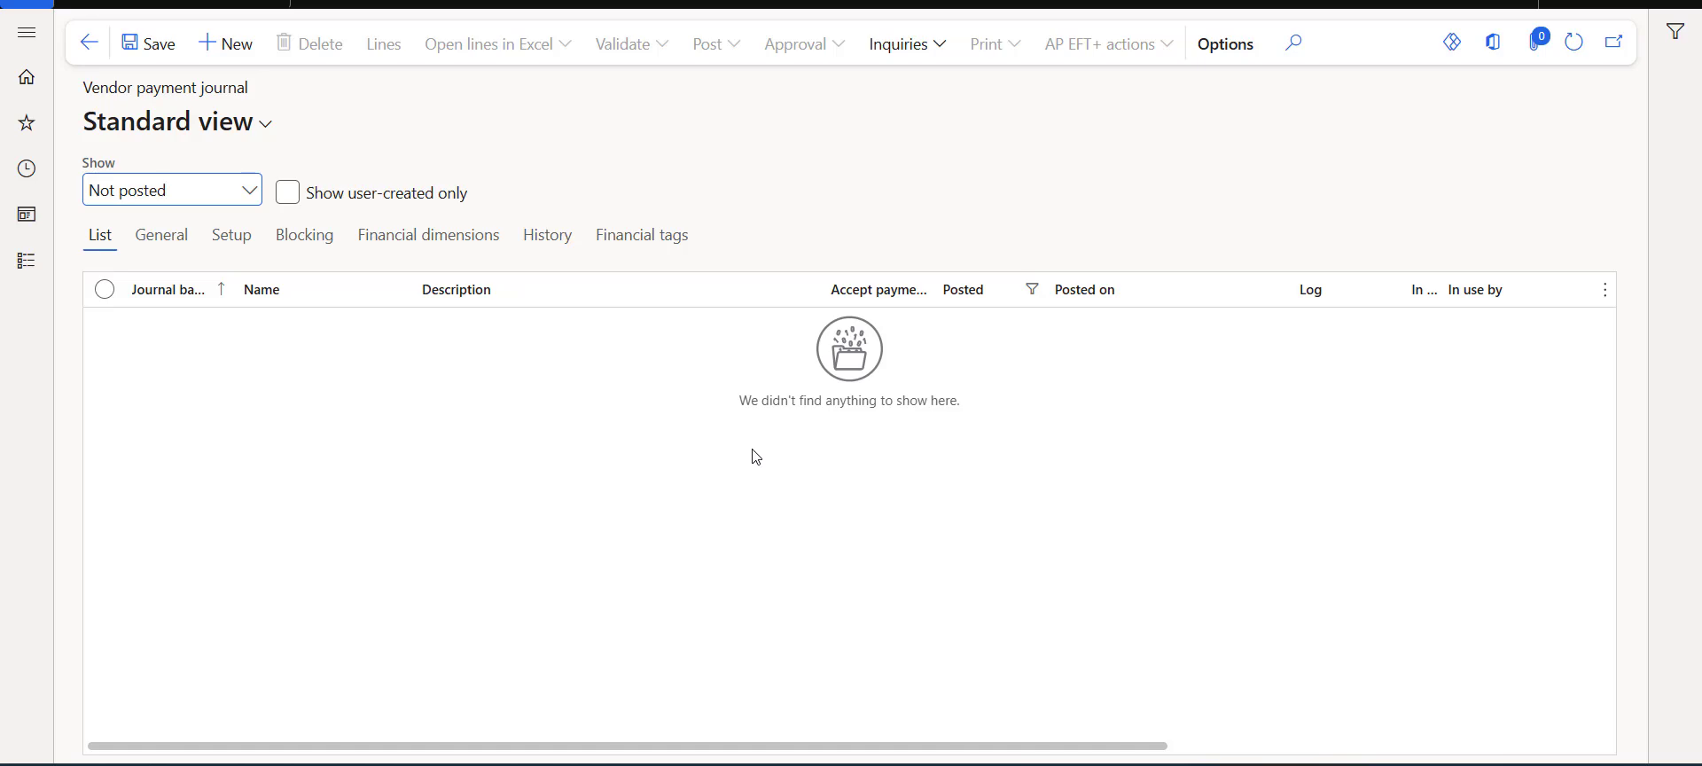
left_click(221, 3)
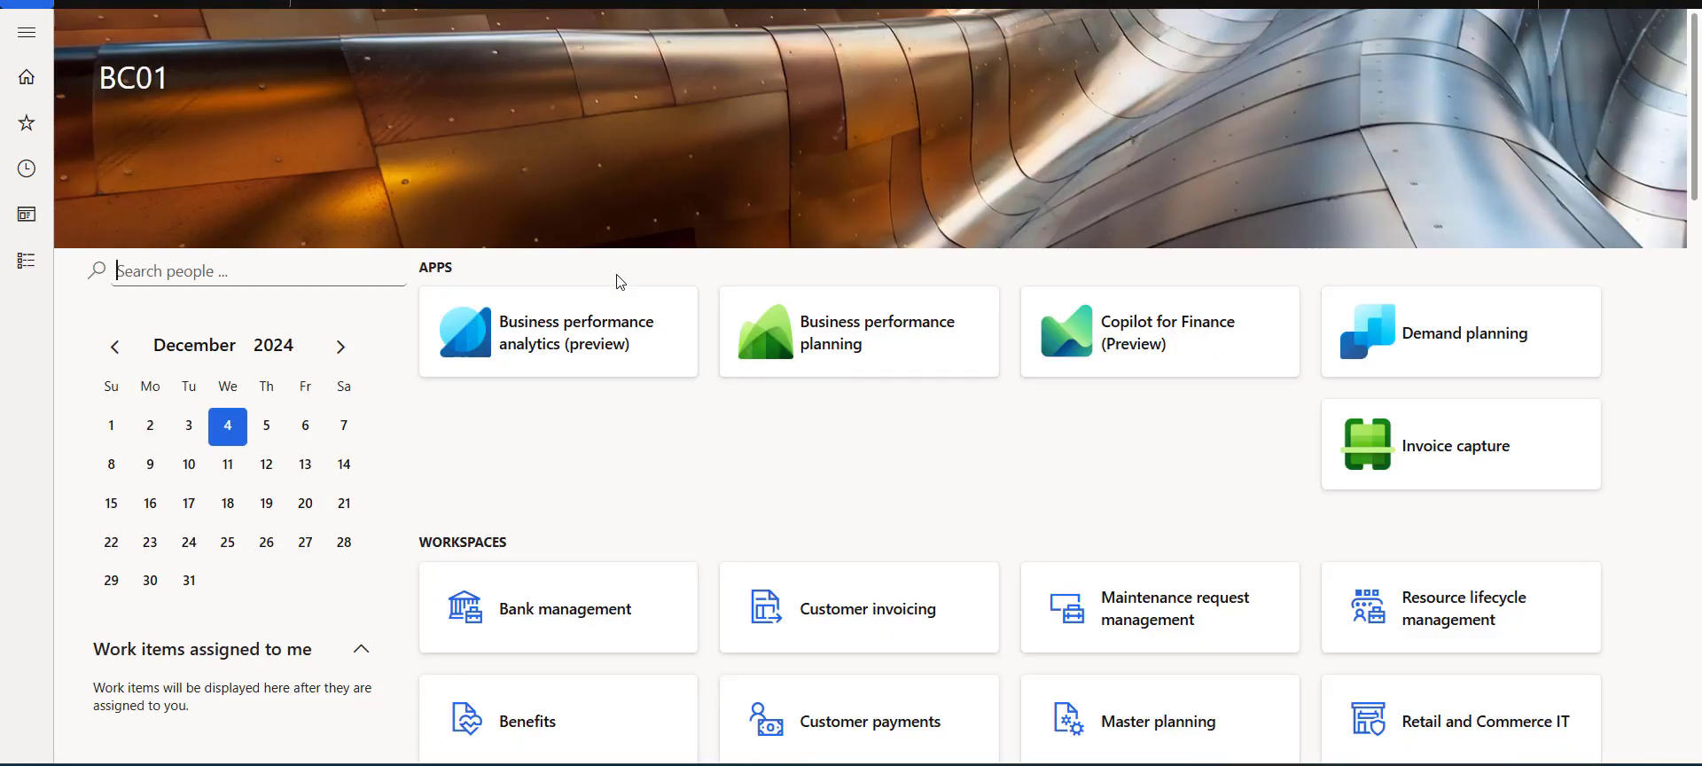